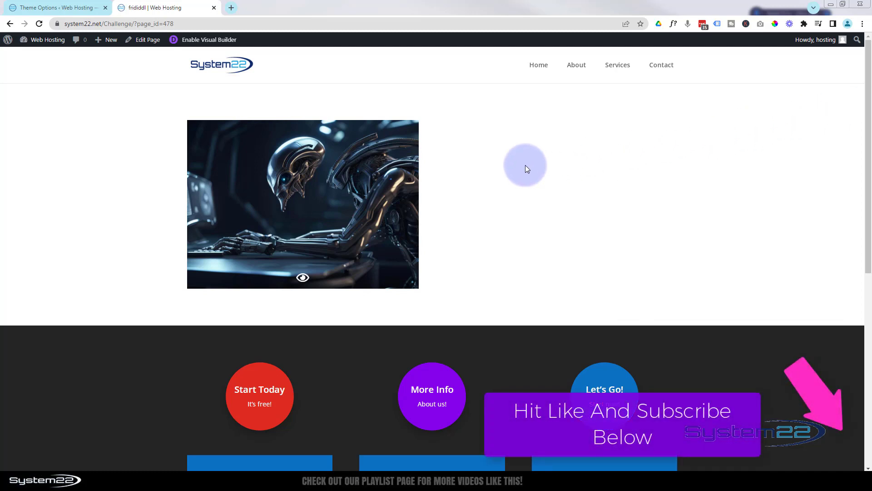
Step: Enable the visual builder and insert a Call To Action module in the empty second column
mouse_move(338, 213)
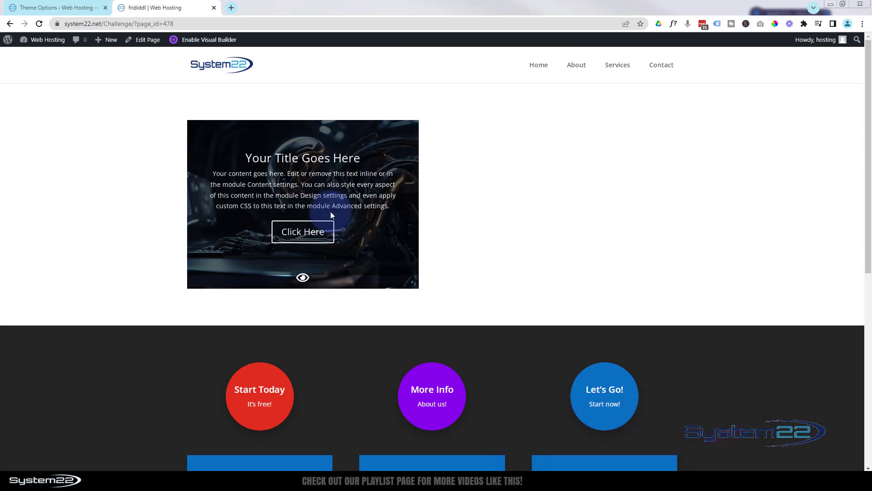
click(217, 40)
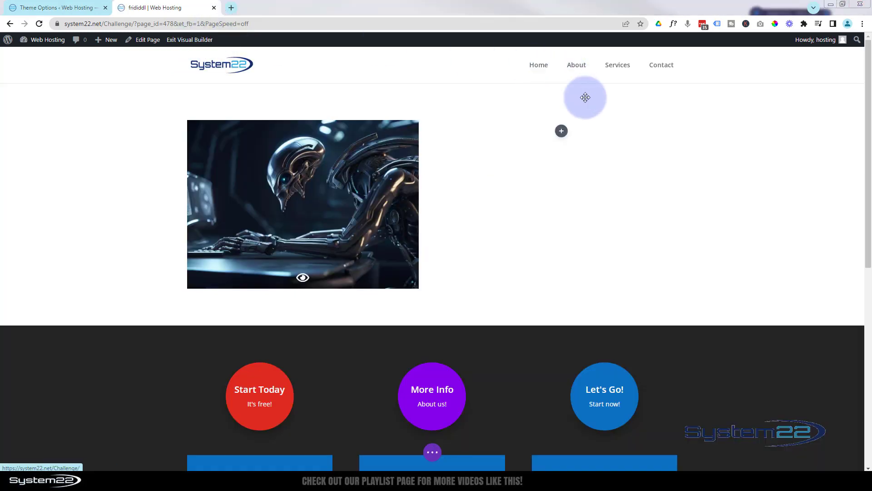
click(561, 132)
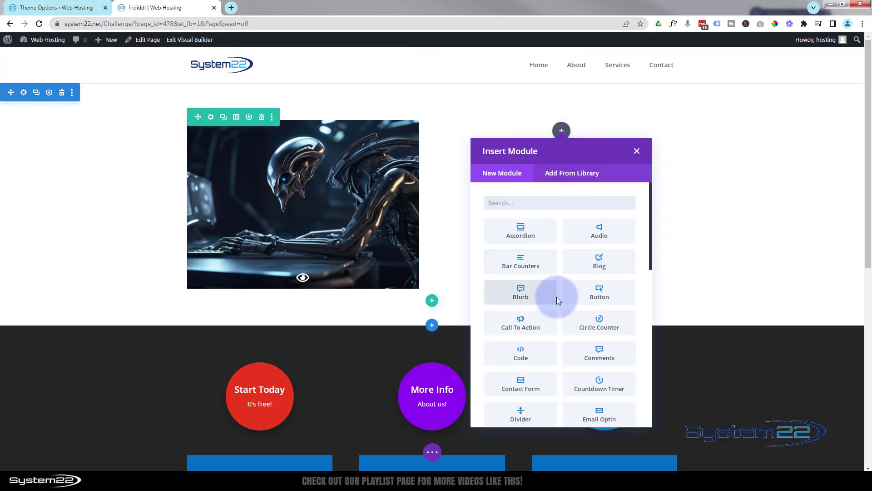
scroll(555, 275, down, 1)
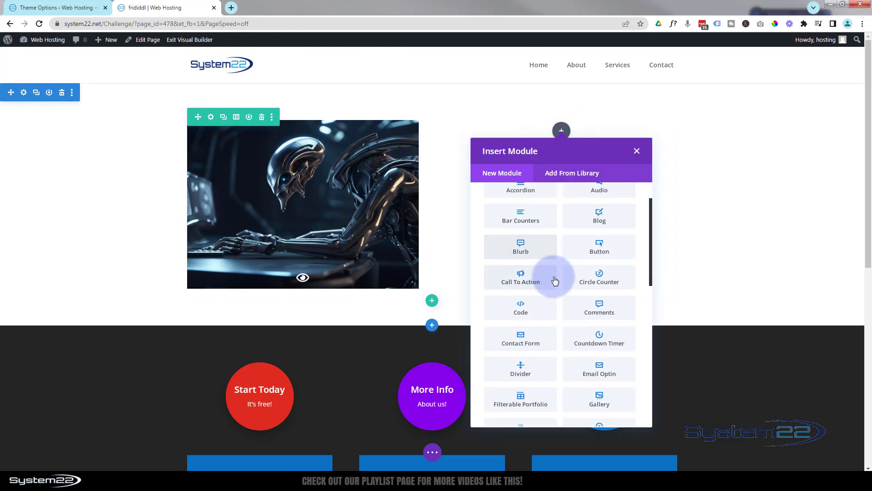
click(545, 286)
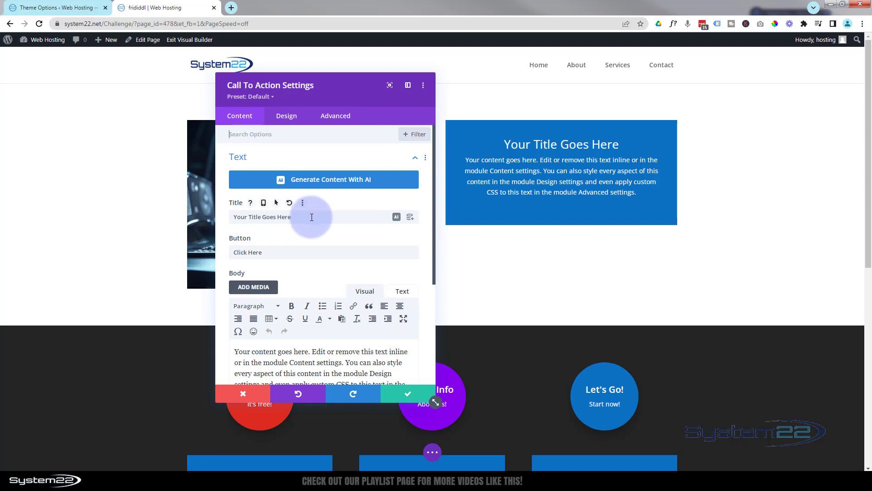
Step: Examine the Call To Action module's title, button and body text fields
drag(306, 217, 220, 217)
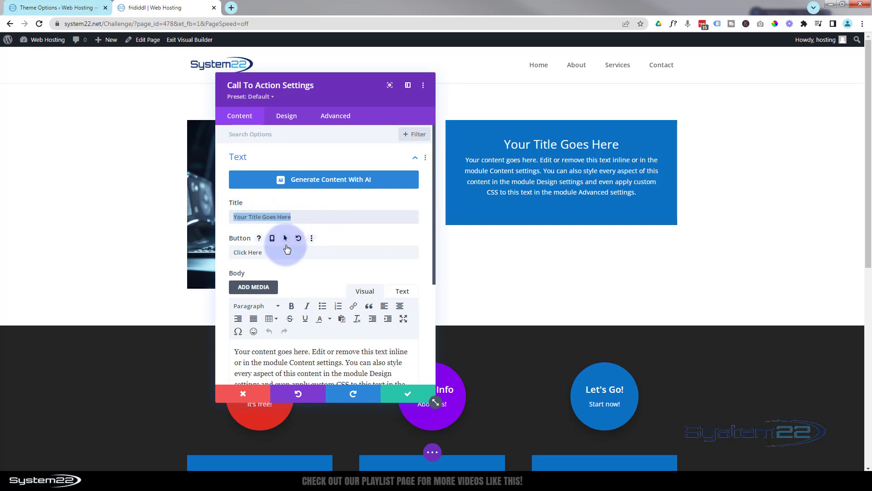
drag(279, 253, 232, 252)
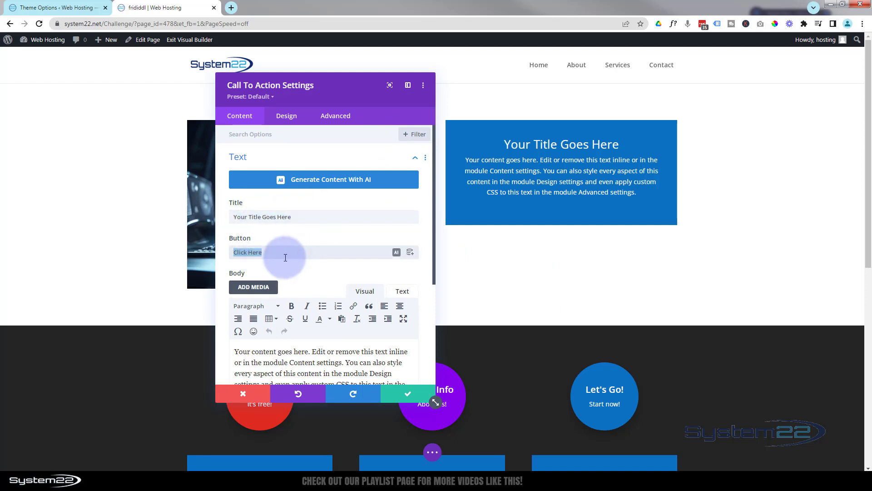
scroll(292, 250, down, 3)
click(328, 264)
drag(328, 264, 236, 196)
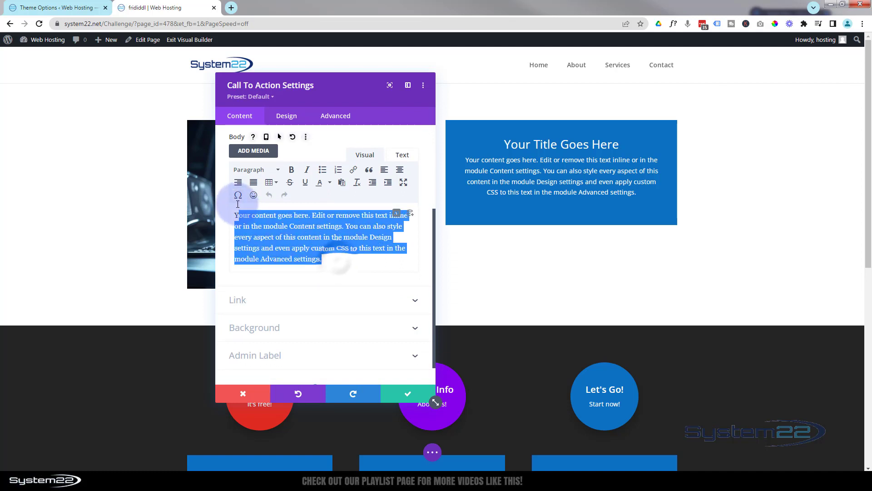
scroll(280, 246, up, 1)
scroll(280, 246, up, 1)
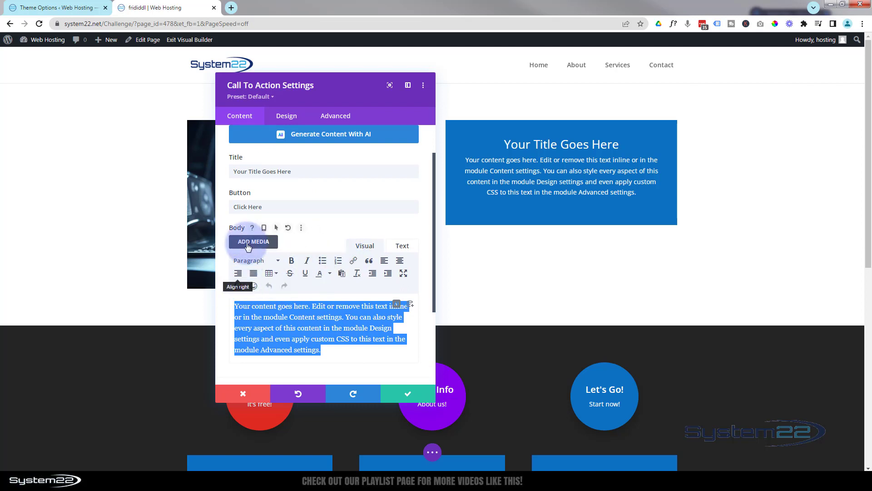
scroll(340, 276, down, 2)
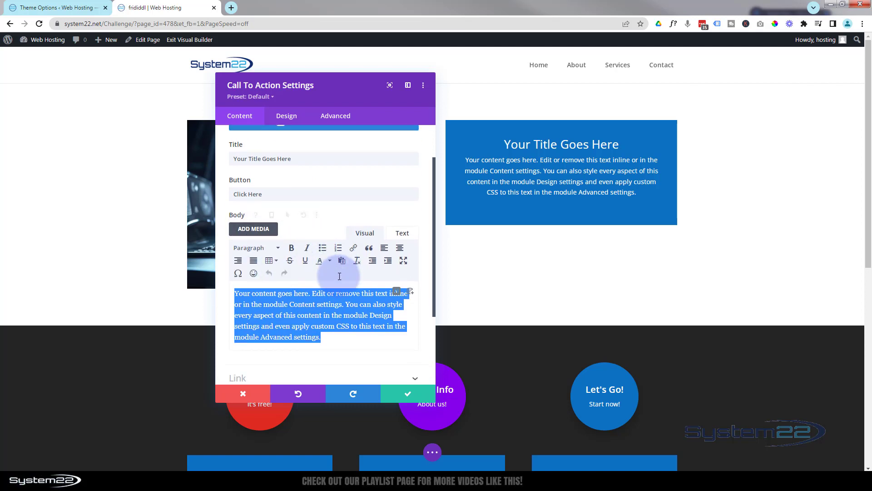
scroll(339, 276, down, 1)
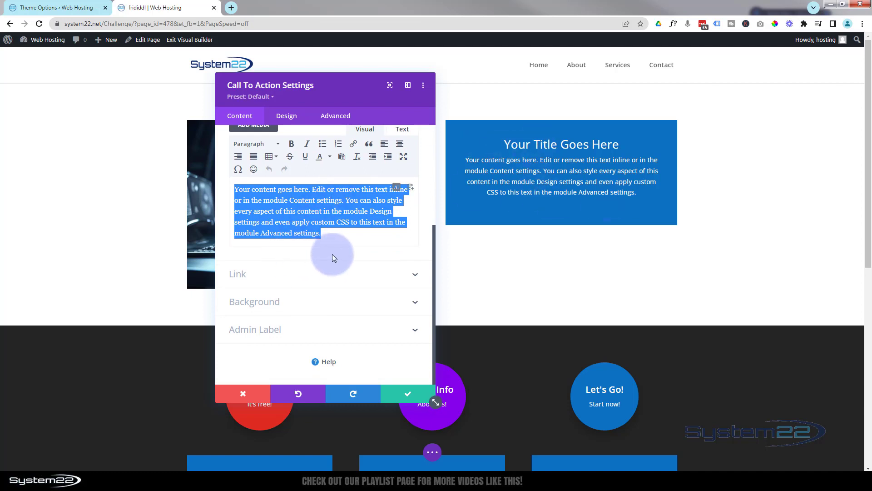
Step: Set the Call To Action button's link URL to # and keep the module link target as In The Same Window
click(308, 274)
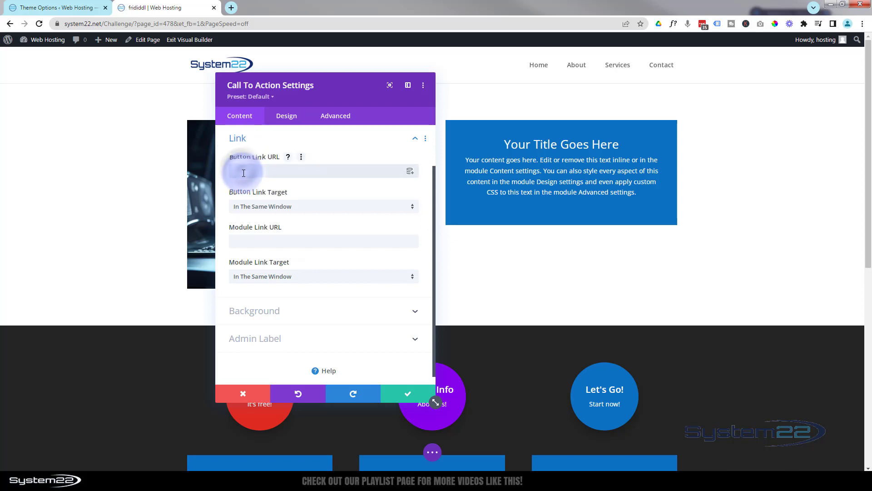
text(#)
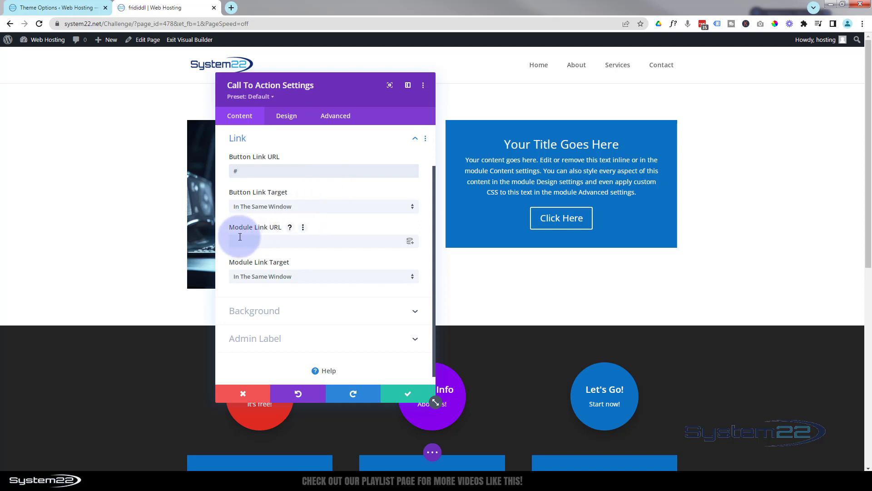
click(298, 277)
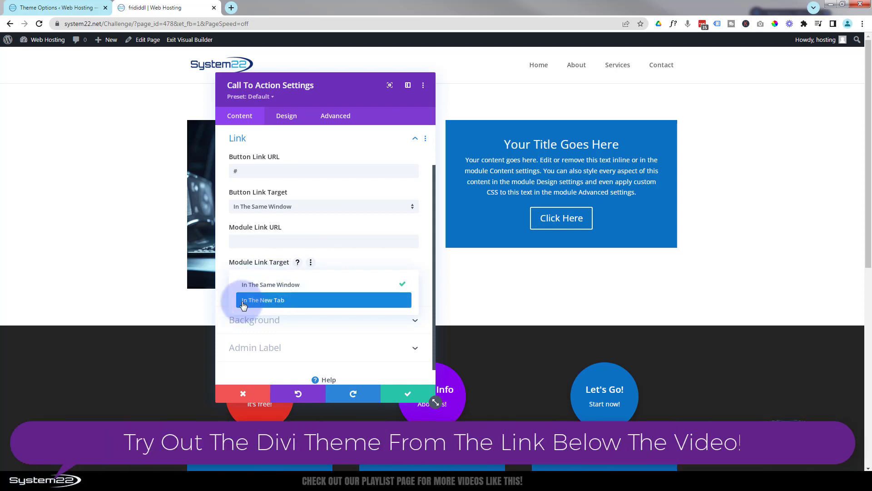
click(220, 289)
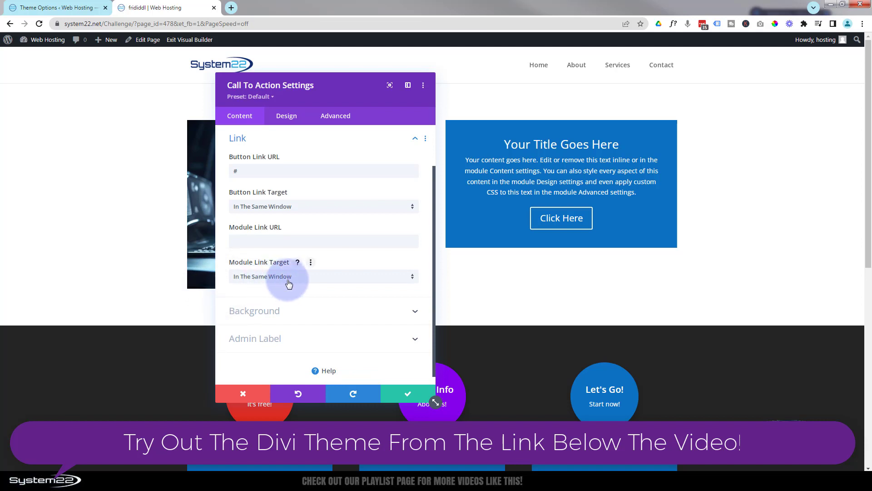
Step: Give the Call To Action module a semi-transparent black background with opacity just below 0.67, and save the module
click(308, 313)
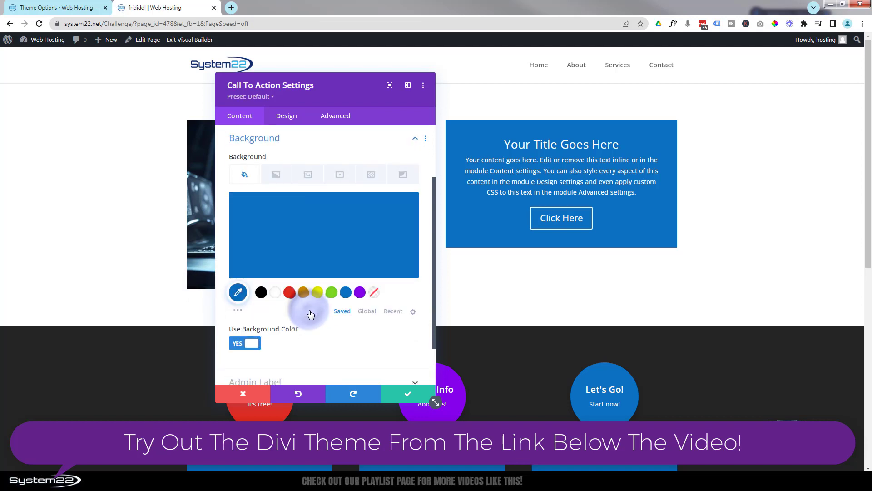
click(261, 293)
click(350, 259)
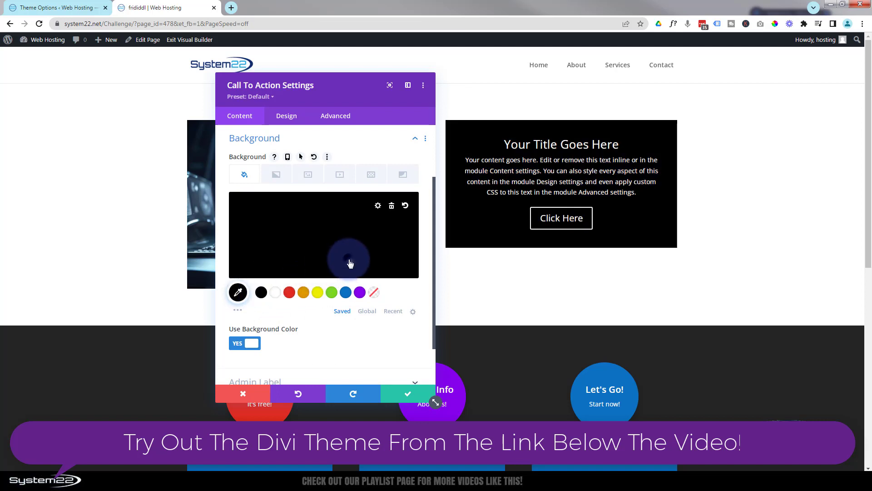
click(408, 208)
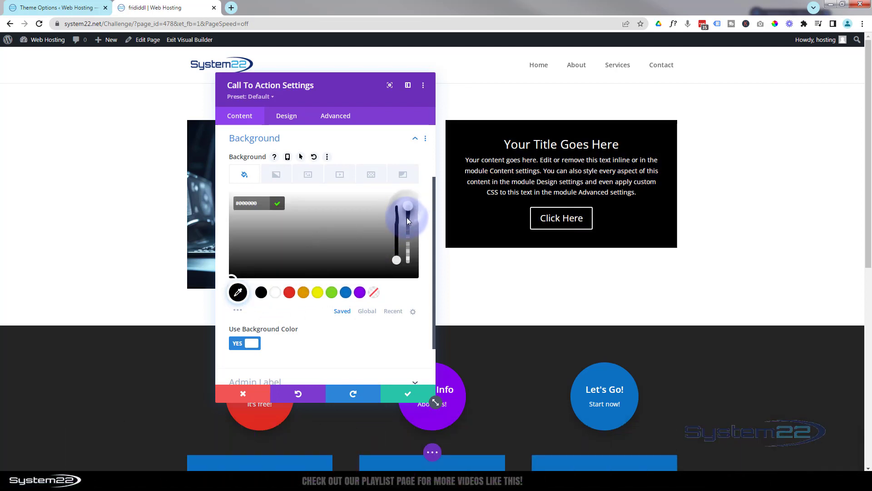
drag(408, 210, 408, 224)
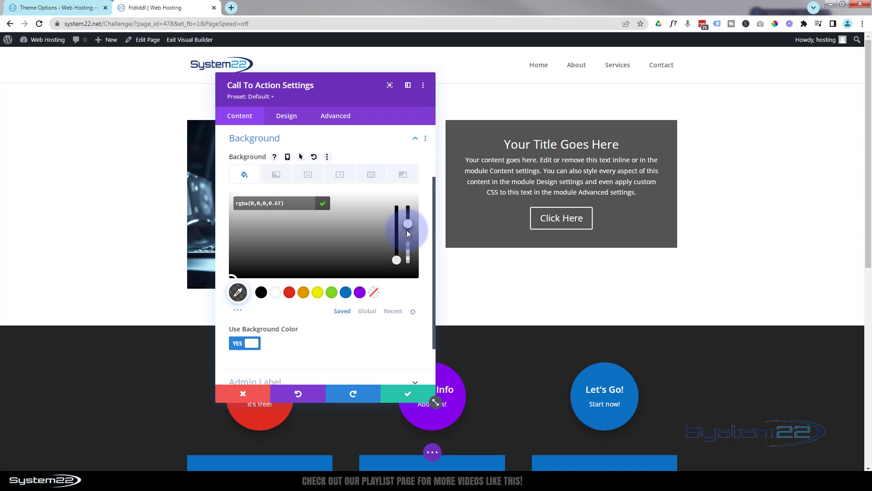
drag(408, 236, 408, 237)
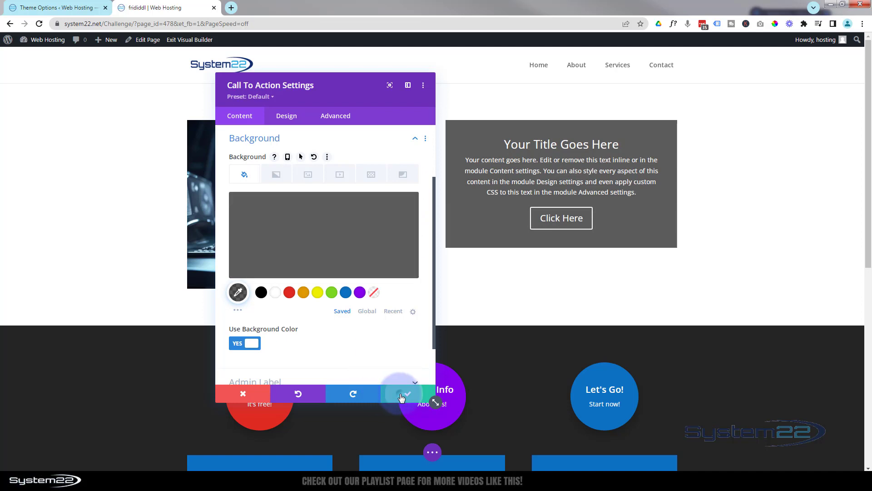
click(398, 398)
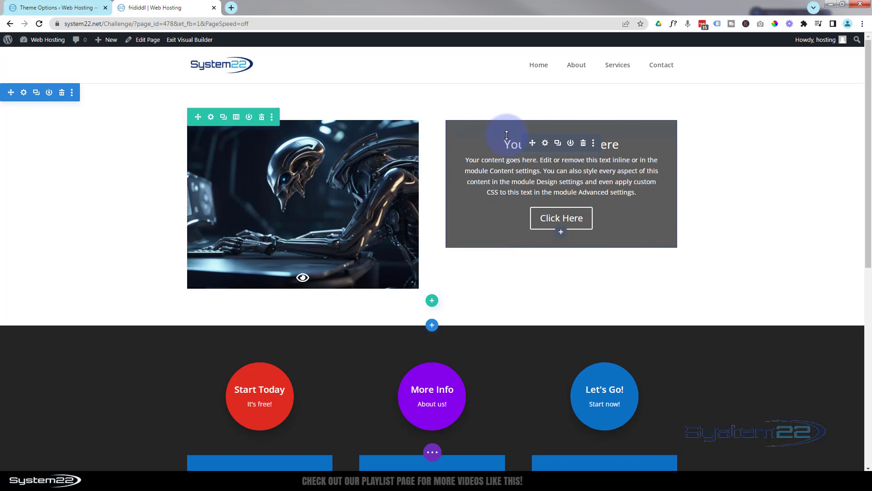
Step: Set the row's second column background to the battling robots image from the media library
click(211, 119)
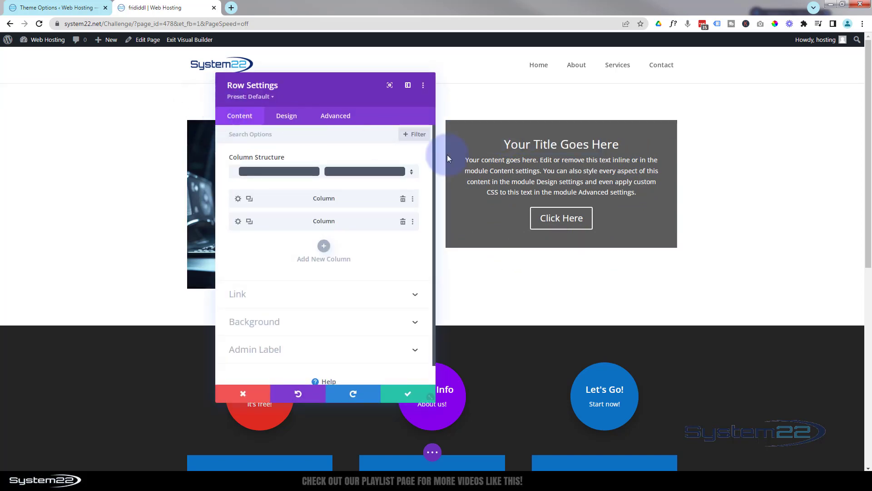
click(238, 222)
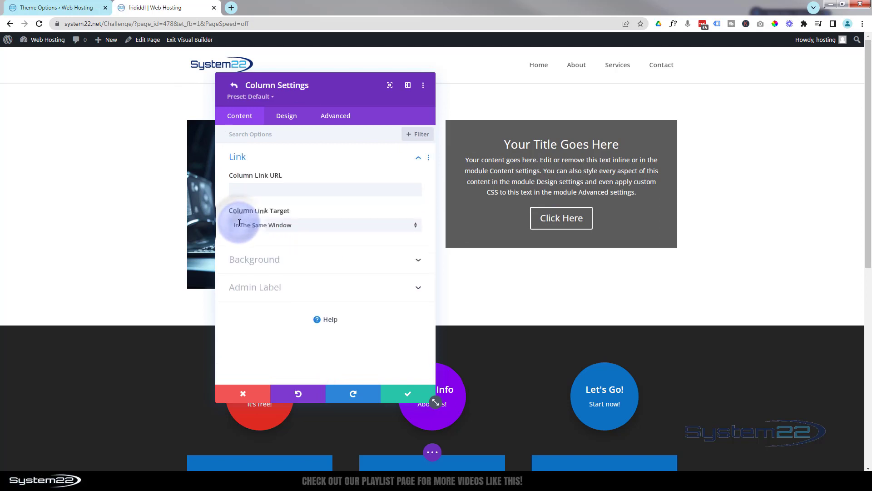
click(309, 259)
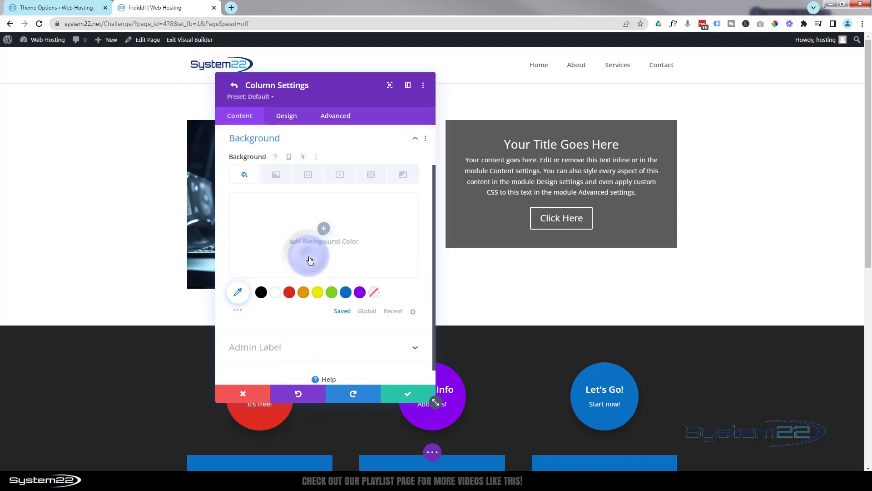
click(308, 177)
click(323, 227)
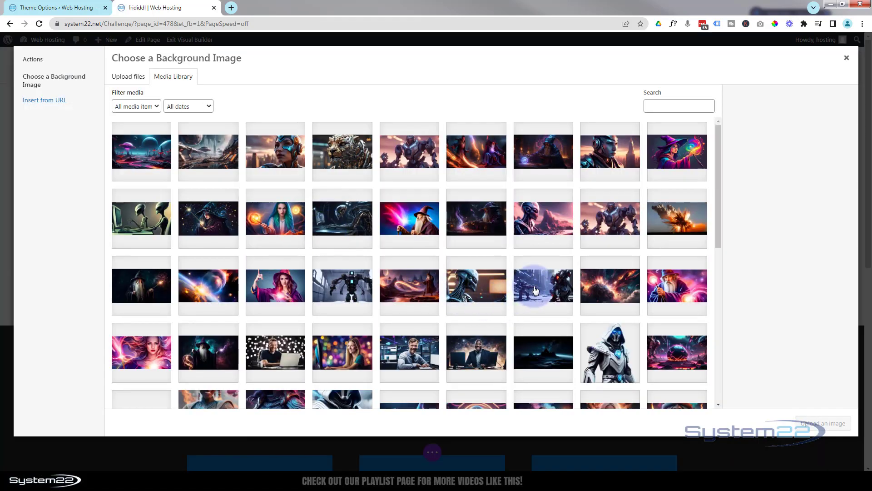
click(535, 290)
click(820, 424)
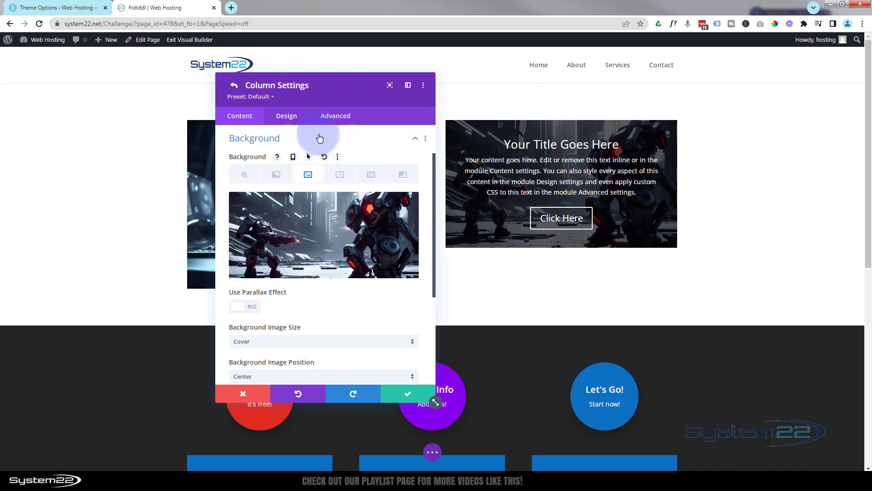
Step: Set the second column's horizontal and vertical overflow to Hidden, and save the column and row settings
click(332, 119)
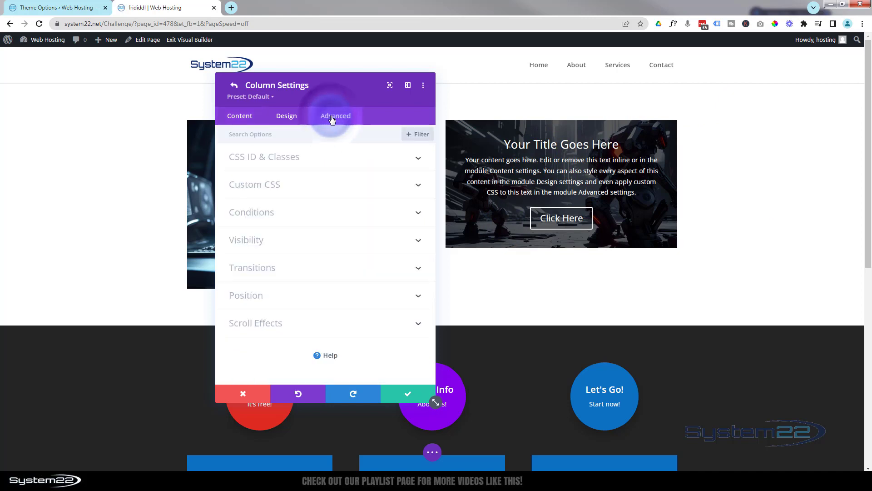
click(337, 240)
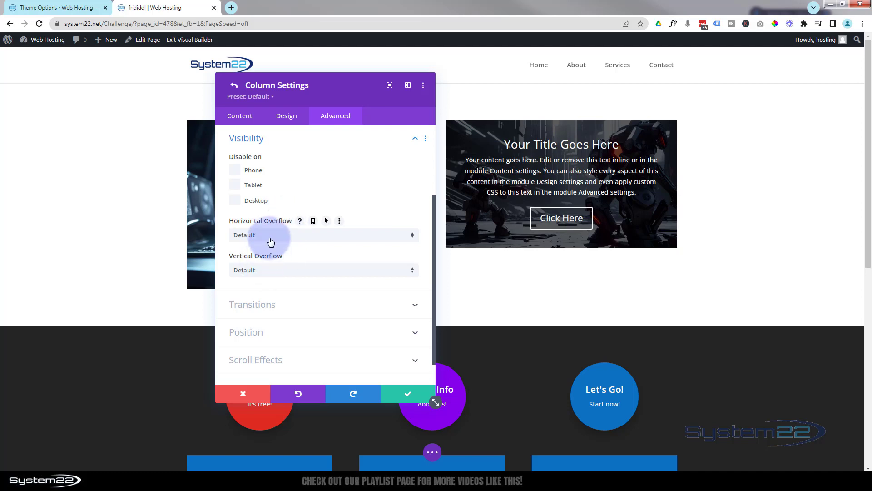
click(271, 239)
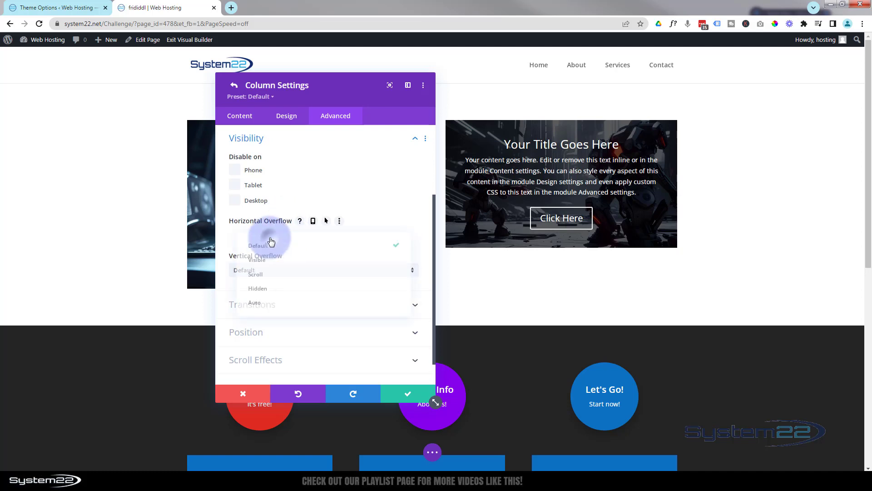
click(261, 291)
click(279, 272)
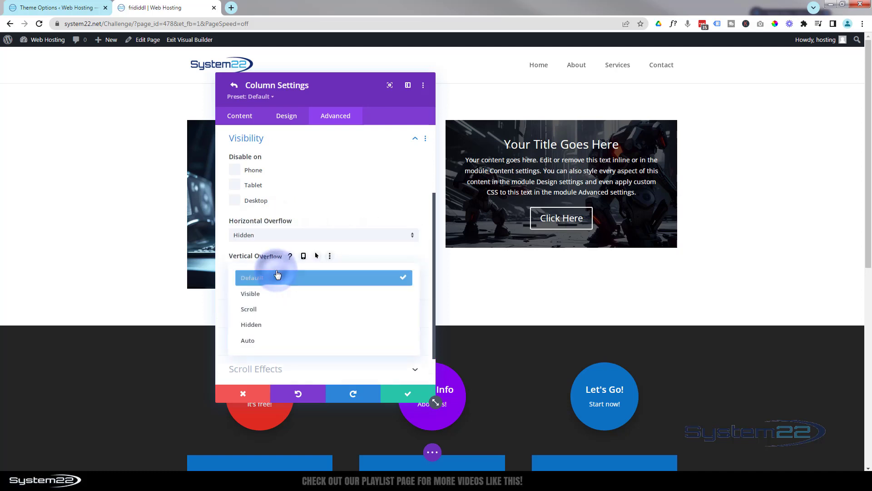
click(280, 324)
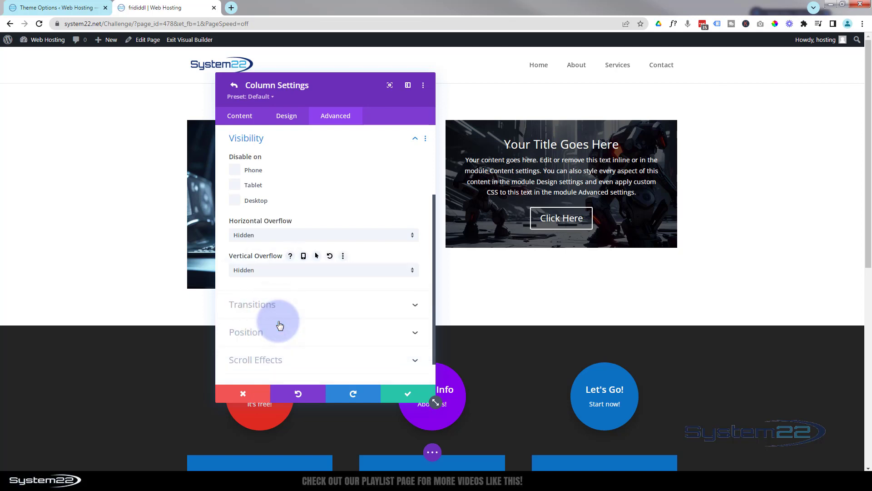
click(402, 394)
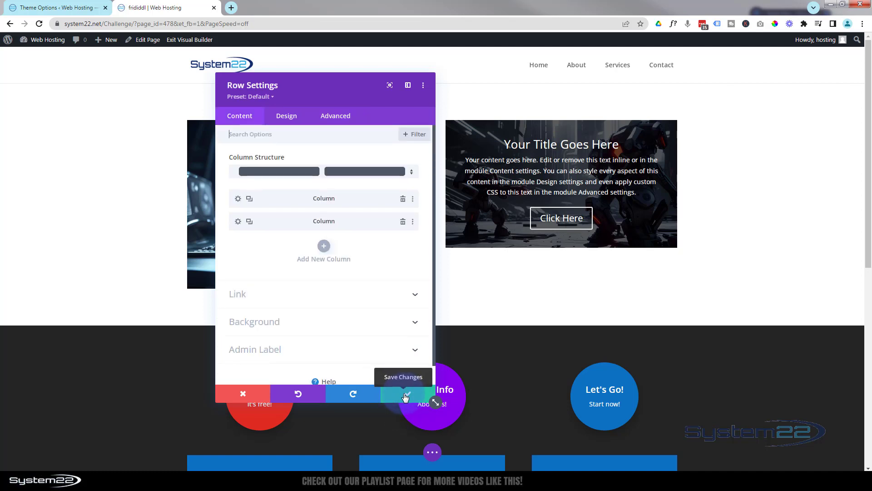
click(406, 397)
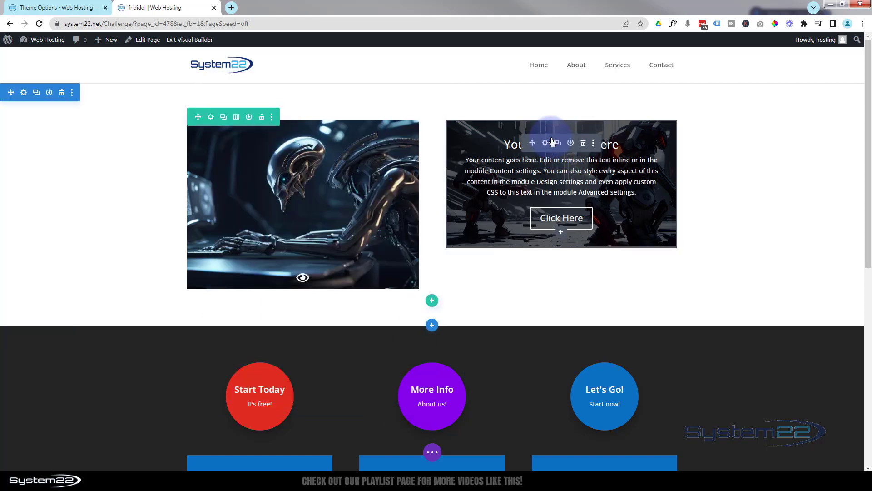
Step: Give the Call To Action module 70px top and bottom padding and 50px left and right padding
click(545, 144)
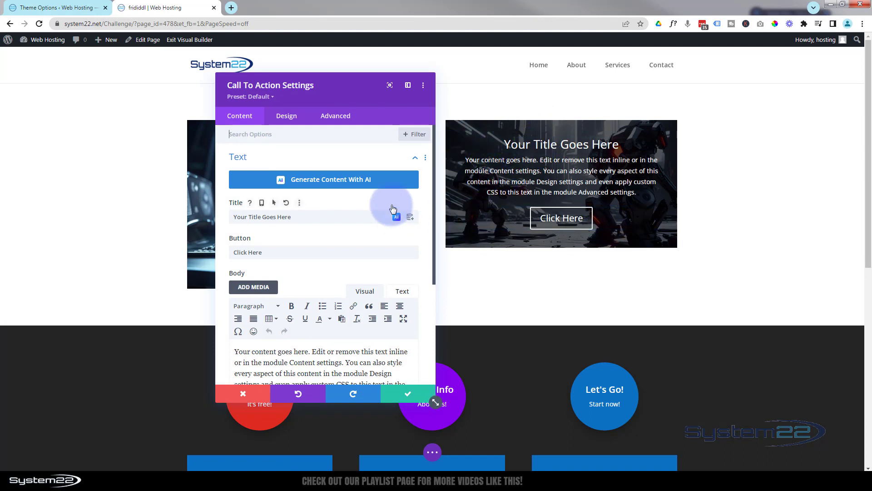
click(285, 119)
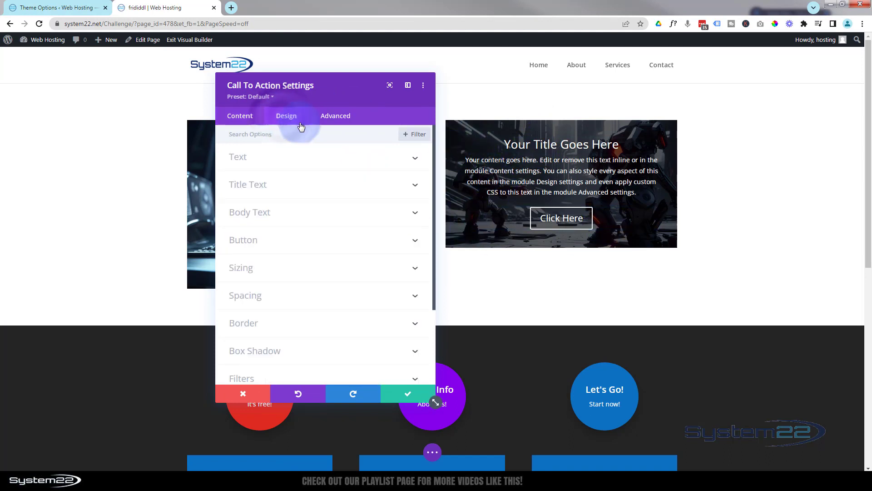
click(313, 296)
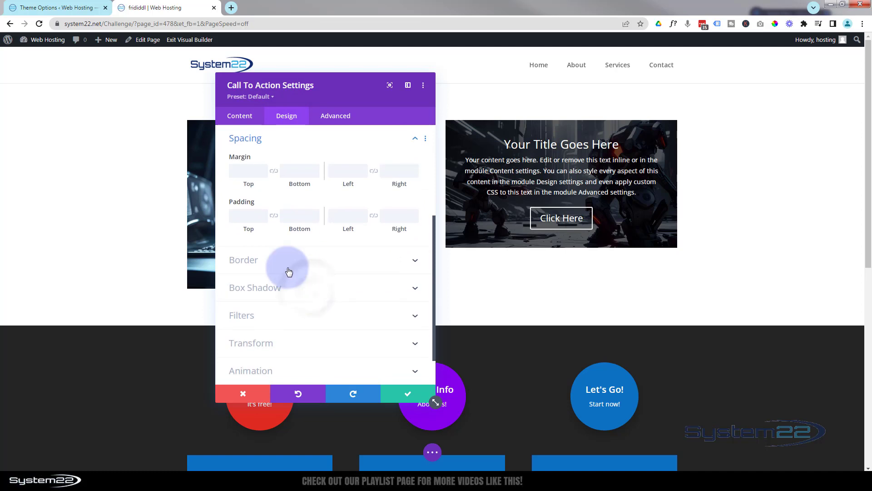
click(242, 215)
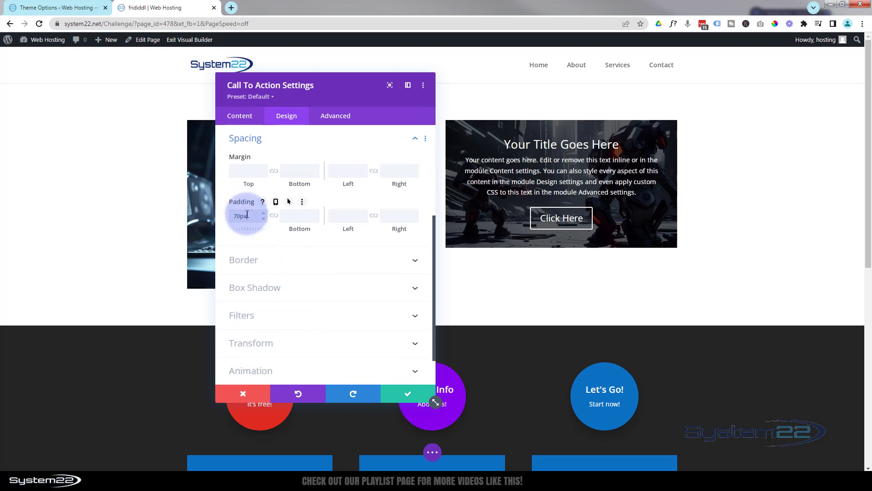
click(272, 218)
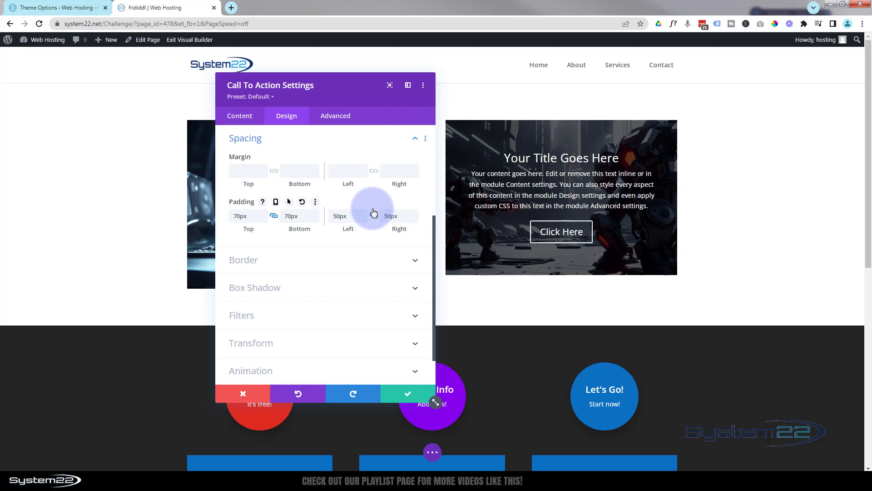
Step: Set the Call To Action module's default transform scale to 350% in both directions
scroll(327, 189, down, 1)
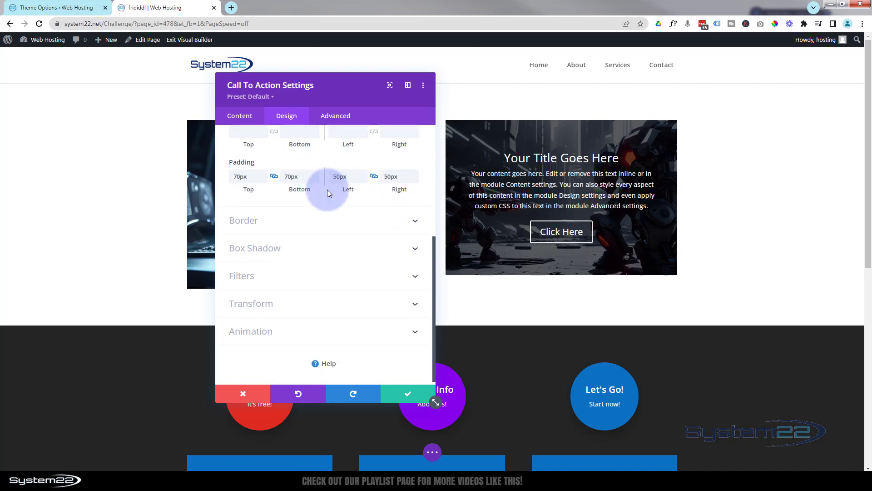
click(306, 302)
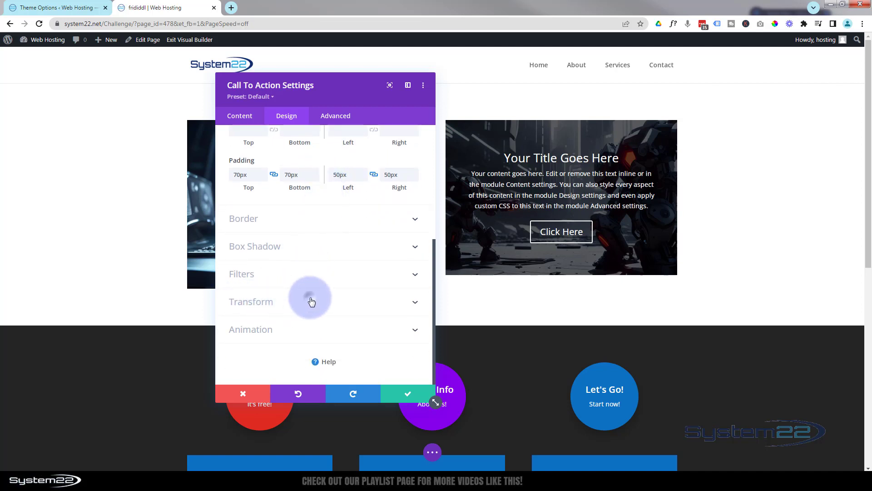
click(254, 187)
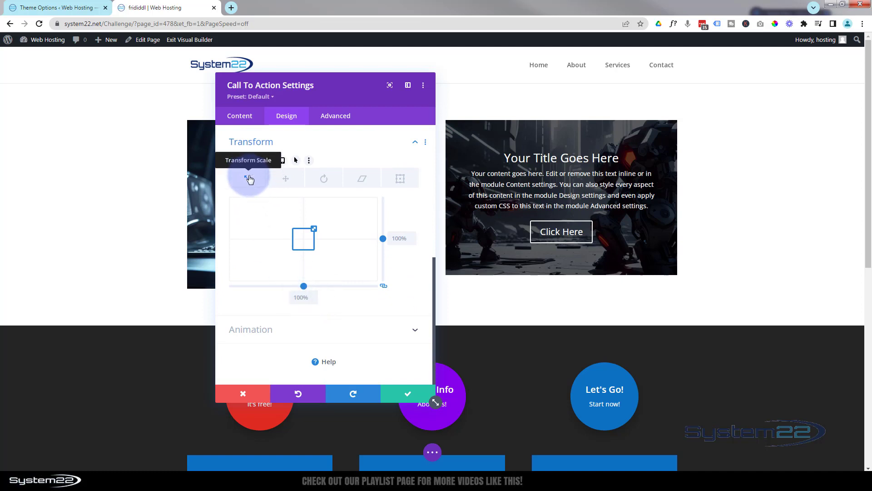
click(314, 228)
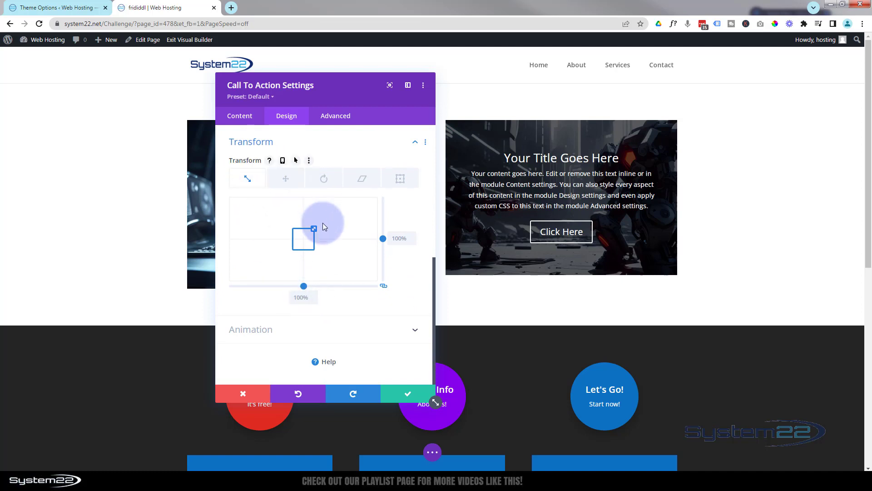
drag(314, 228, 402, 237)
click(384, 286)
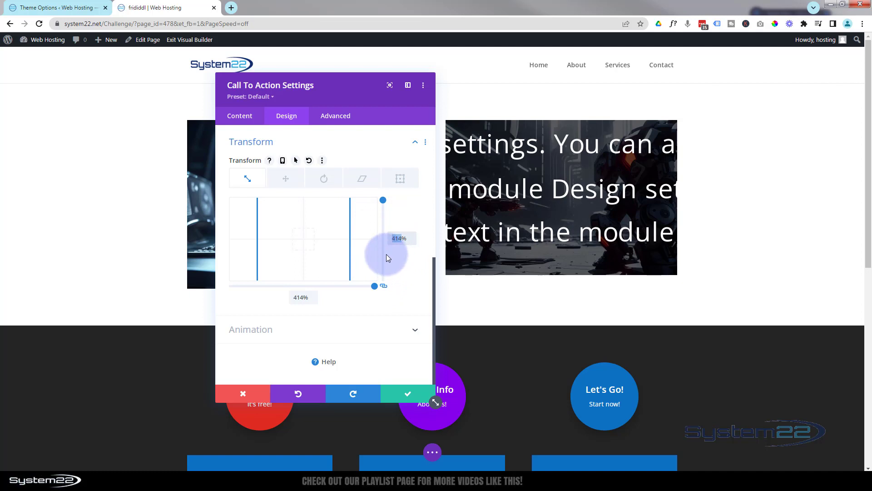
text(350)
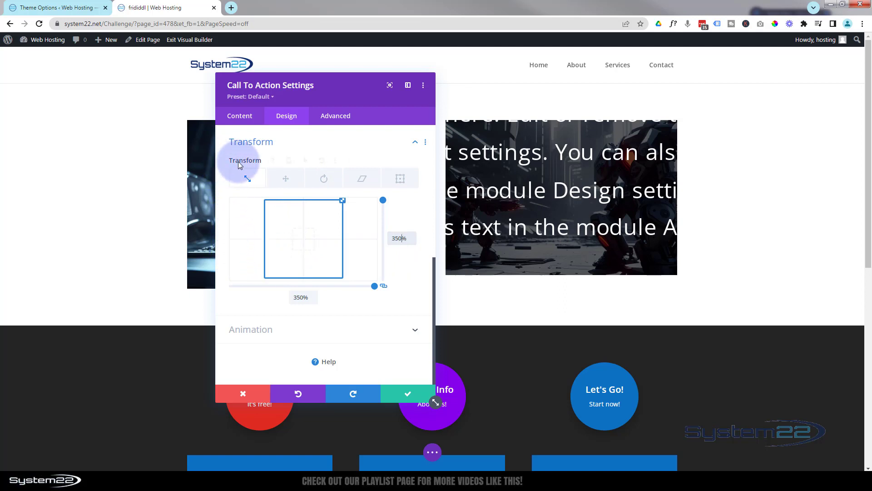
Step: Set the Call To Action module's hover transform scale to 100% and compare the desktop and hover states
click(296, 161)
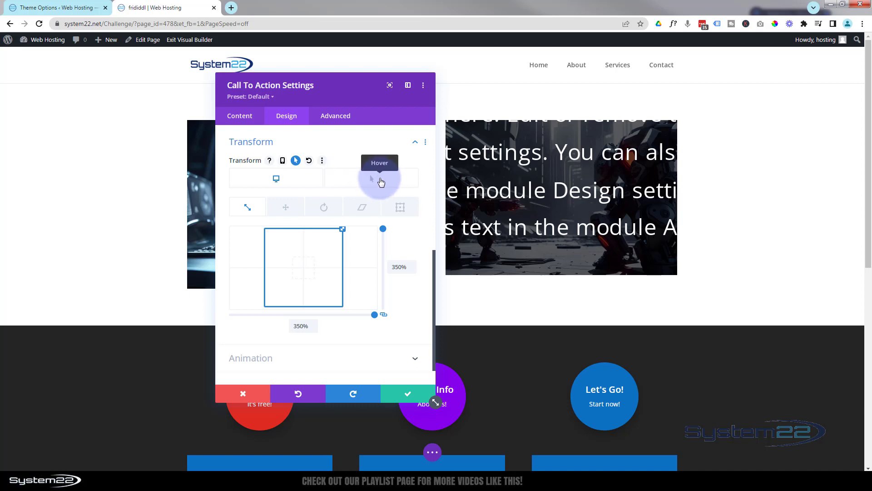
click(381, 182)
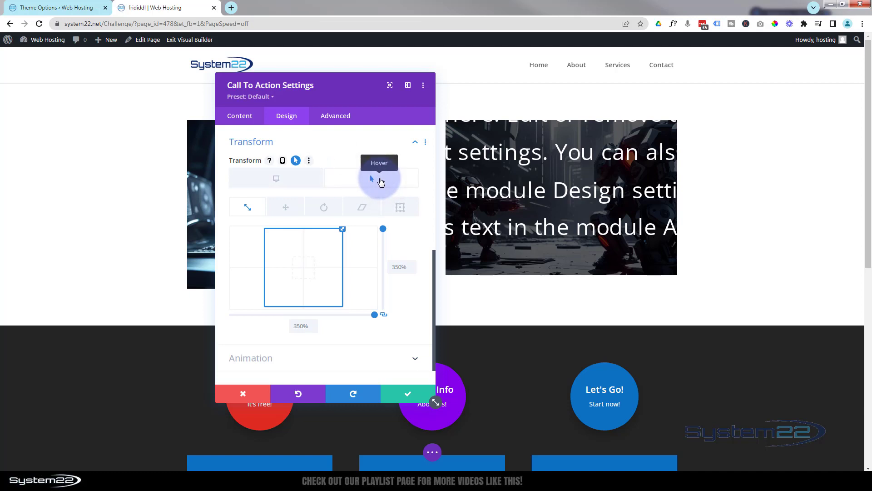
click(394, 264)
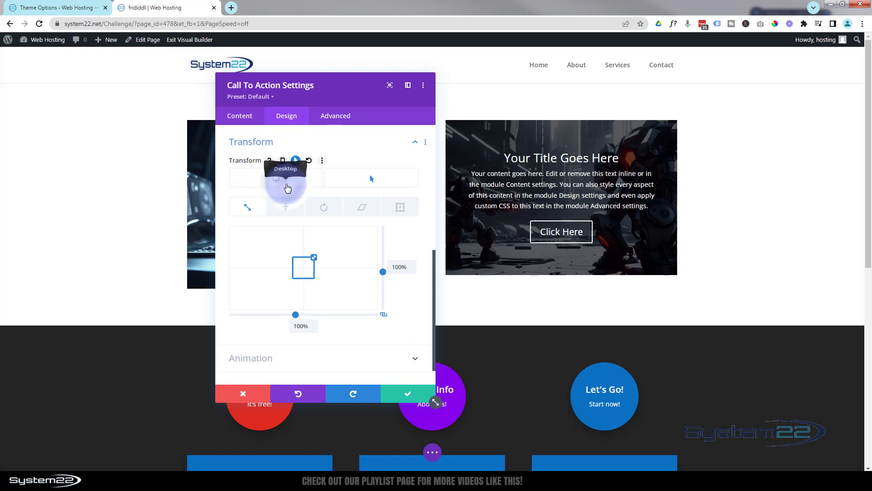
click(288, 188)
click(347, 180)
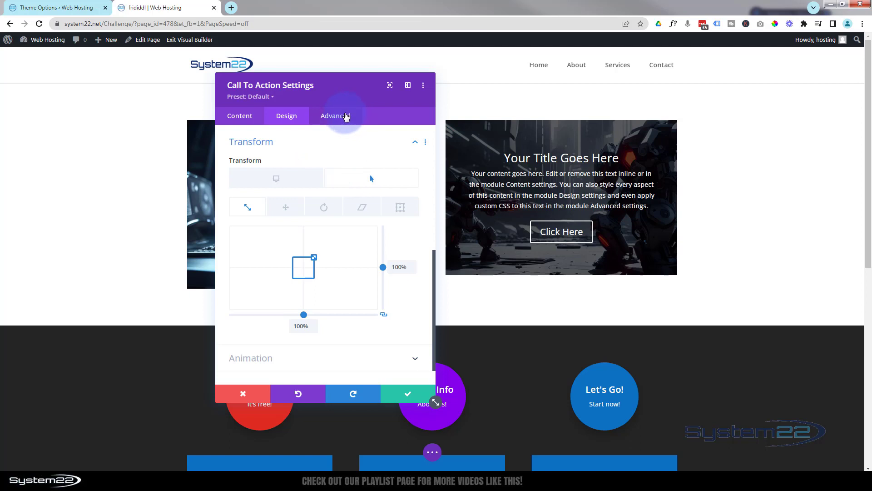
Step: Set the module's transition duration to 750ms and its transition speed curve to Ease-In-Out
click(346, 117)
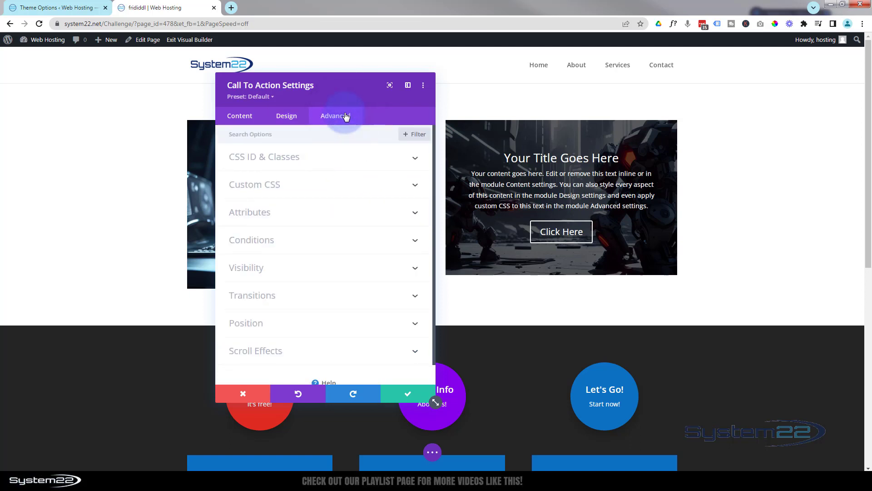
click(325, 295)
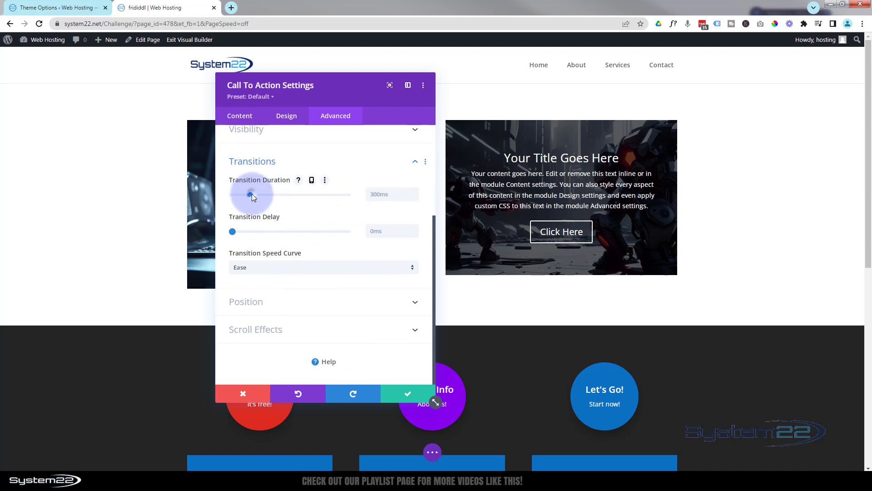
drag(253, 196, 278, 197)
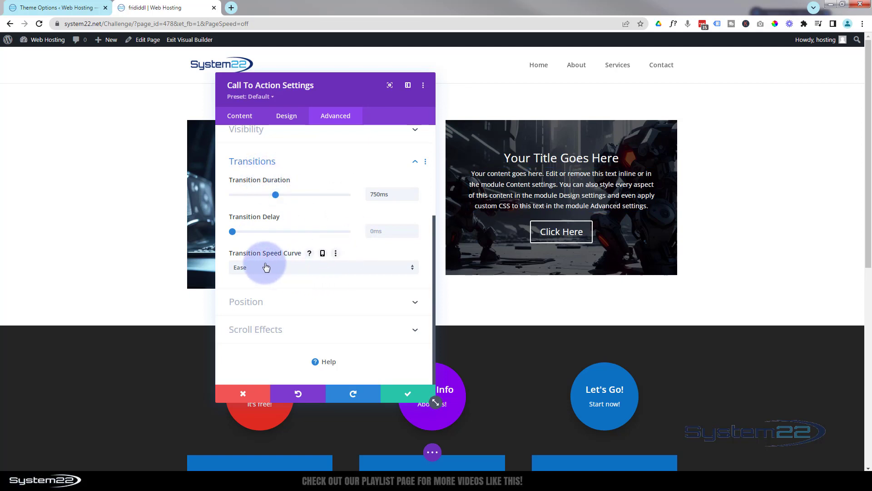
click(342, 268)
click(297, 276)
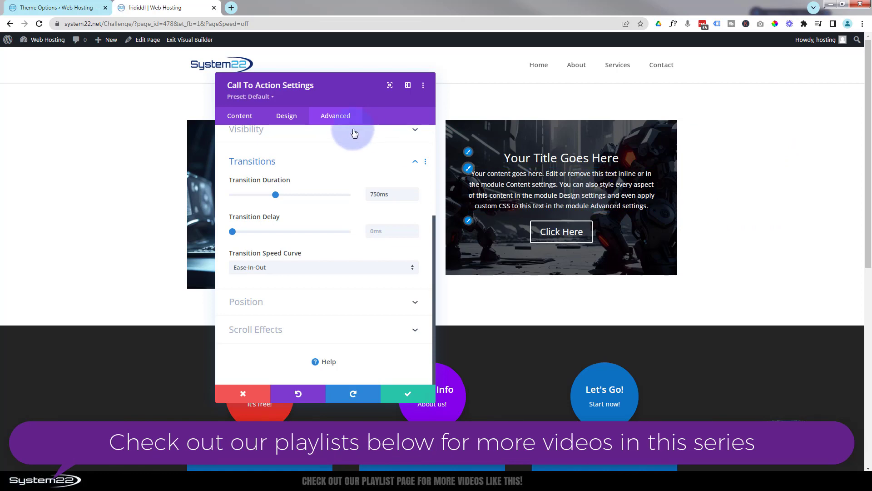
Step: Enable hover options for the module's opacity filter and set the desktop opacity to 0%
click(287, 119)
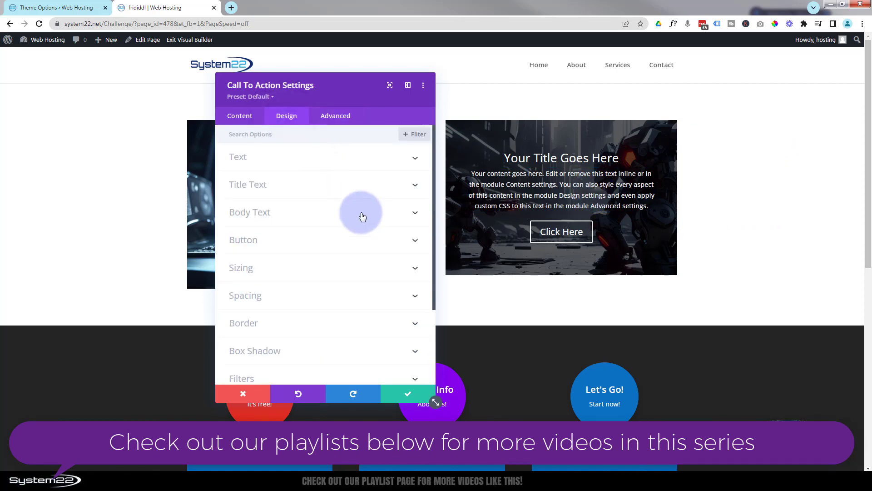
scroll(358, 195, down, 3)
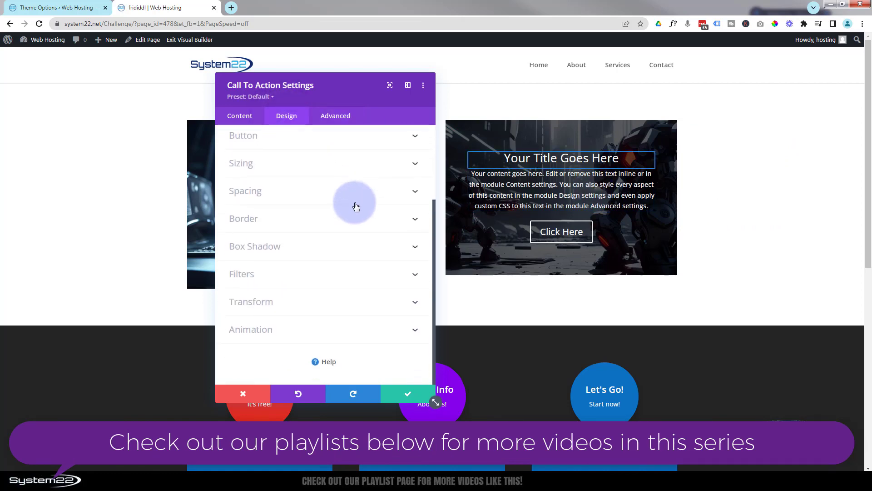
click(332, 275)
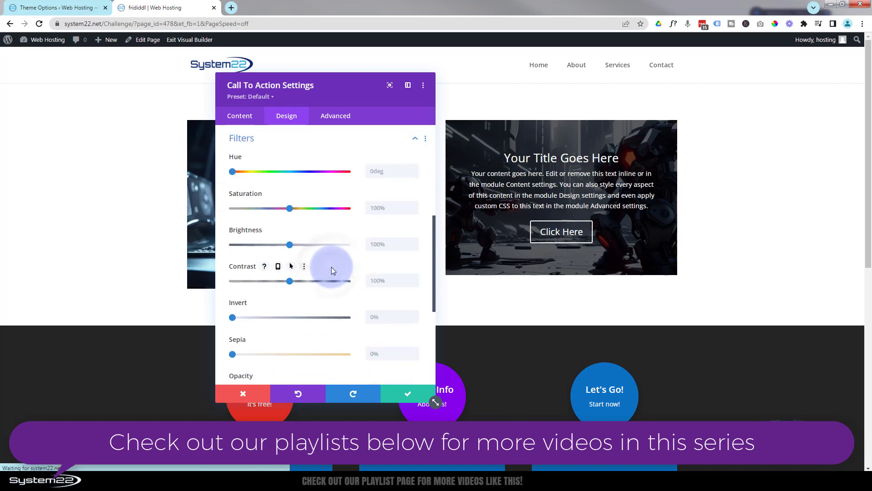
scroll(329, 222, down, 1)
scroll(330, 225, down, 2)
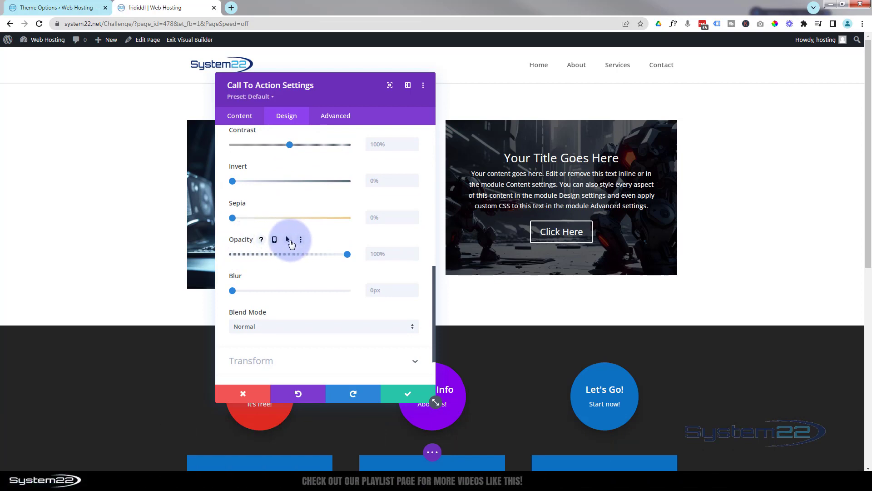
click(286, 241)
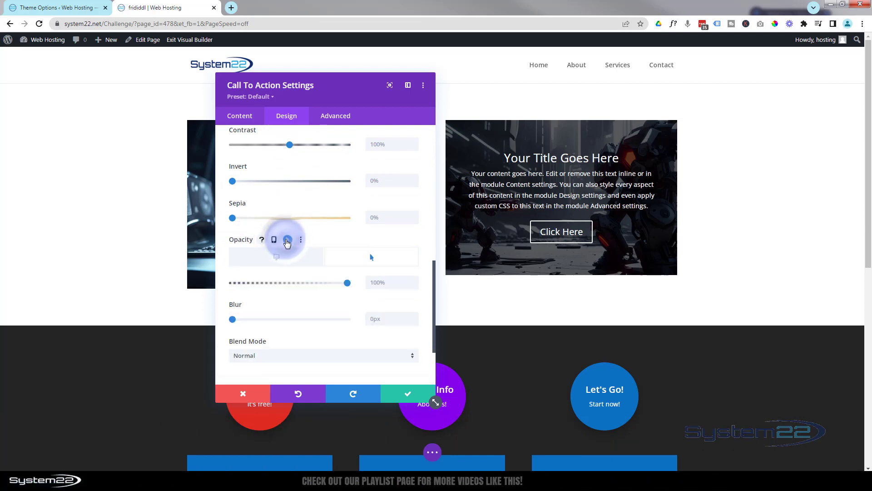
click(286, 262)
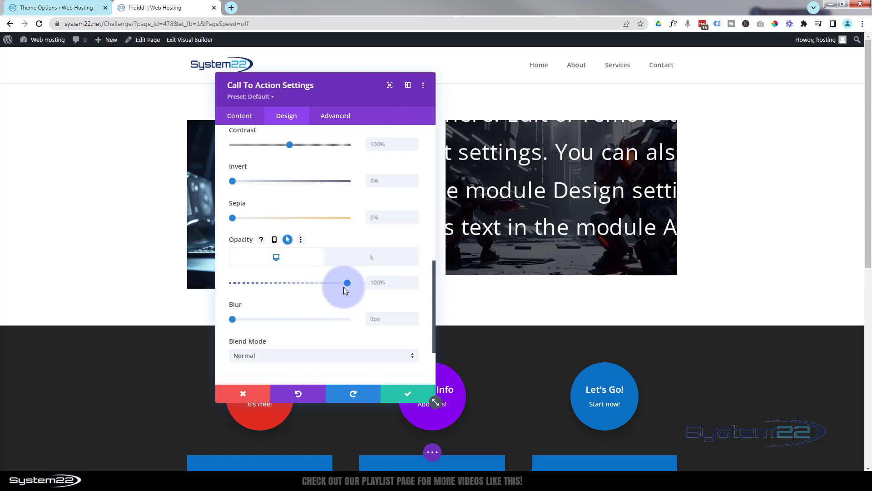
drag(346, 281, 195, 279)
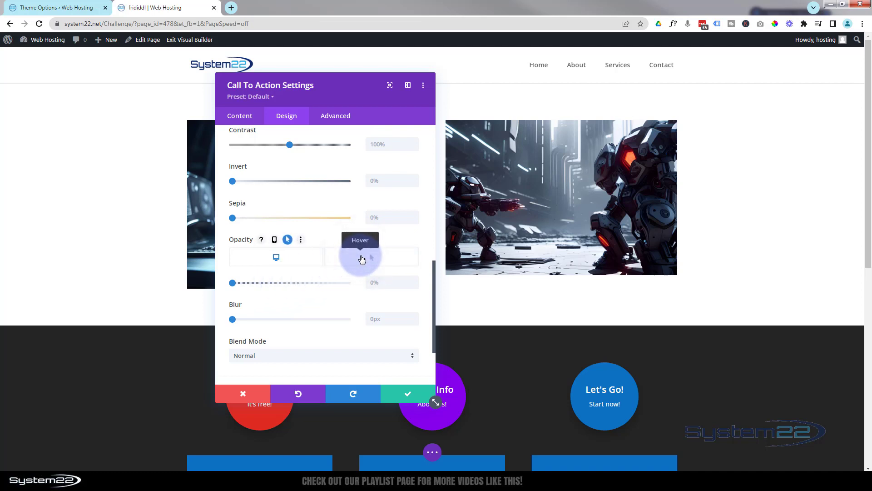
Step: Set the module's hover opacity to 100%, check the desktop state, and save the module
click(362, 258)
drag(230, 285, 363, 290)
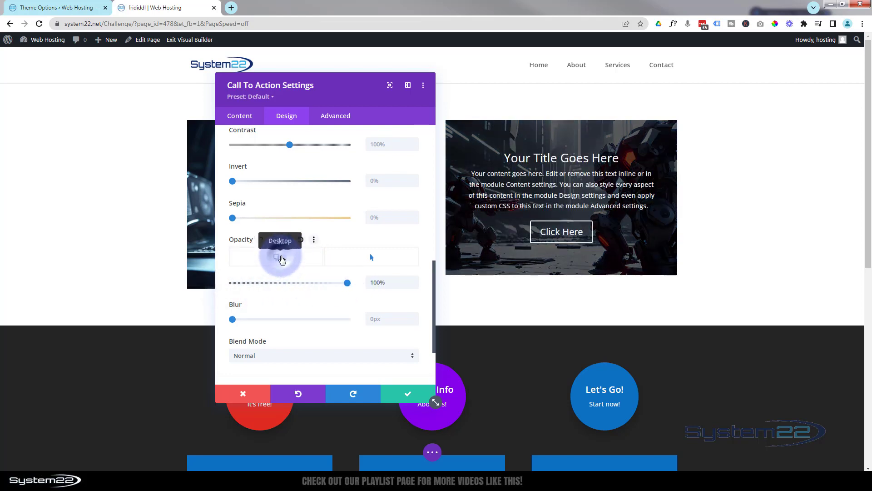
click(281, 259)
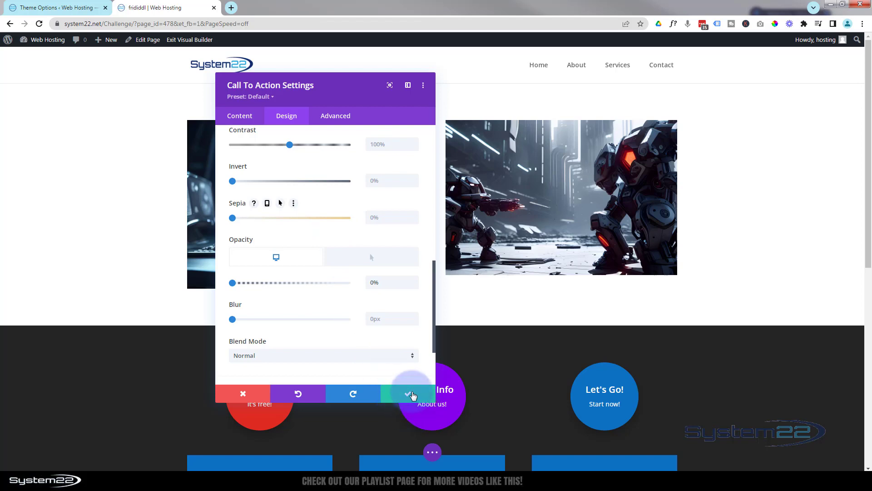
click(413, 395)
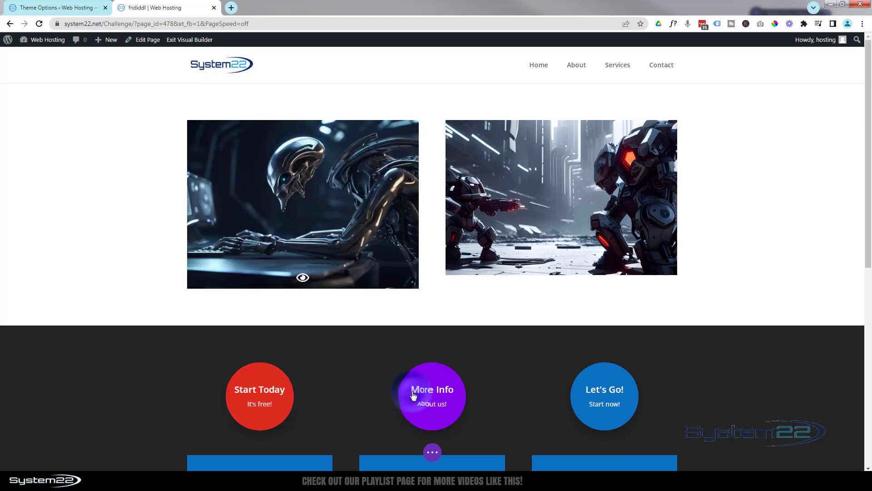
Step: Add an Icon module below the Call To Action in the second column and choose the outlined eye icon
mouse_move(562, 196)
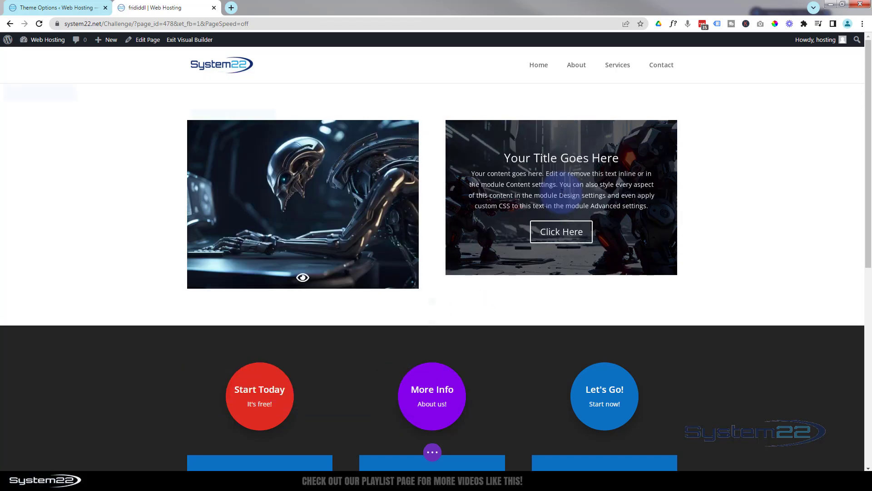
click(560, 260)
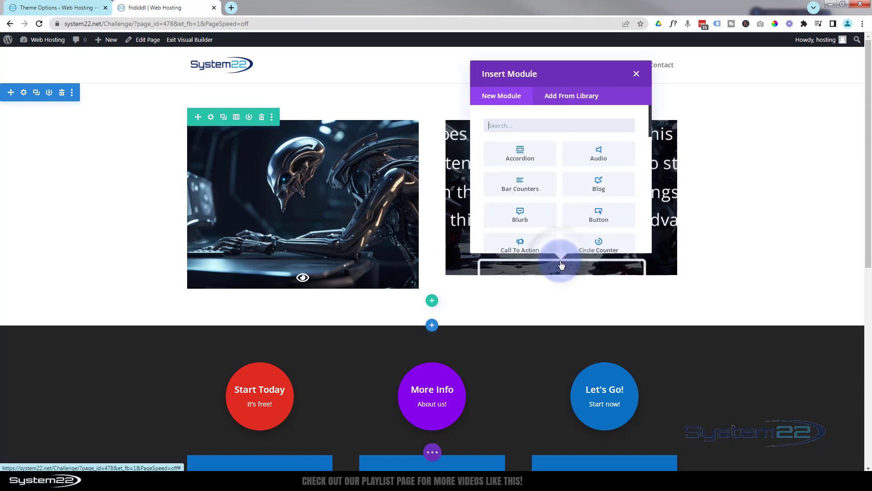
scroll(548, 200, down, 5)
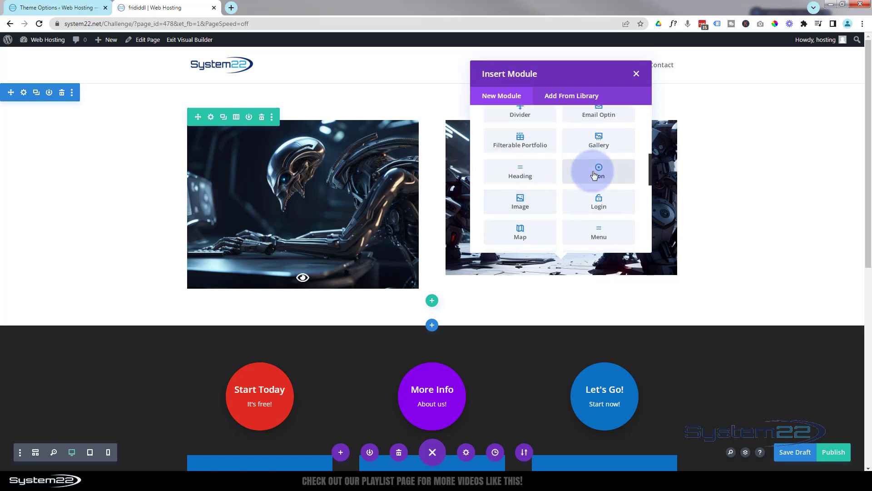
click(593, 174)
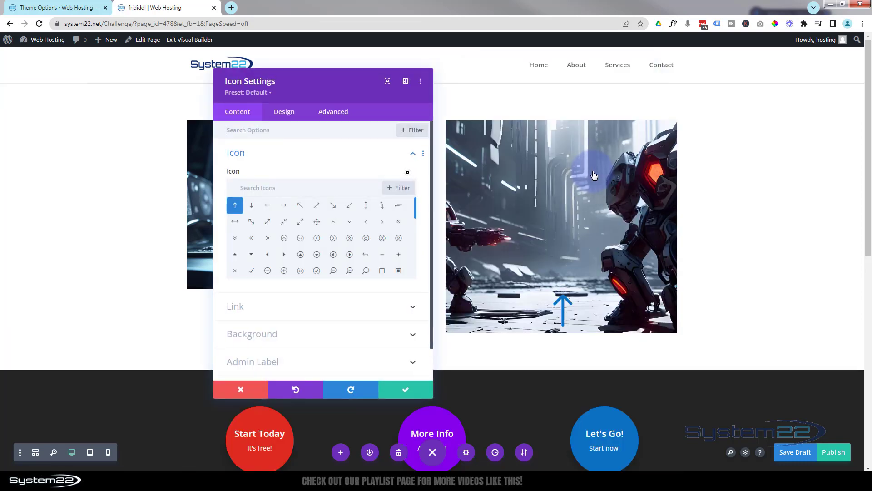
click(285, 188)
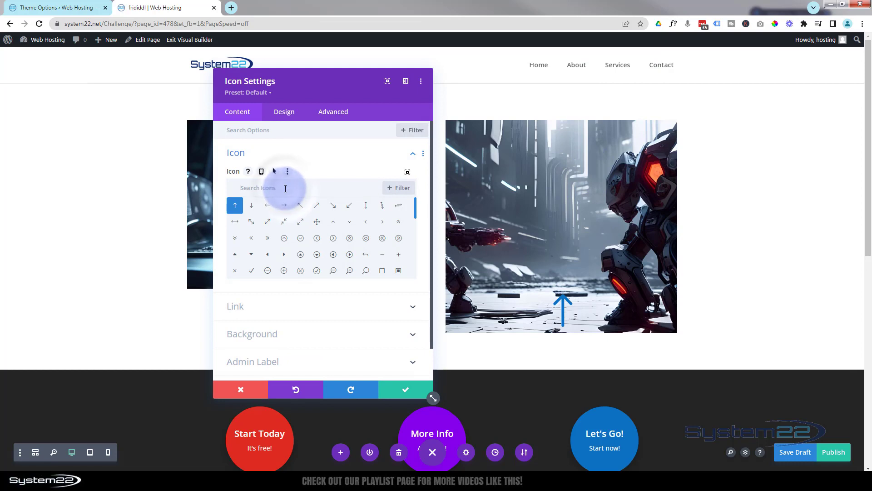
text(eye)
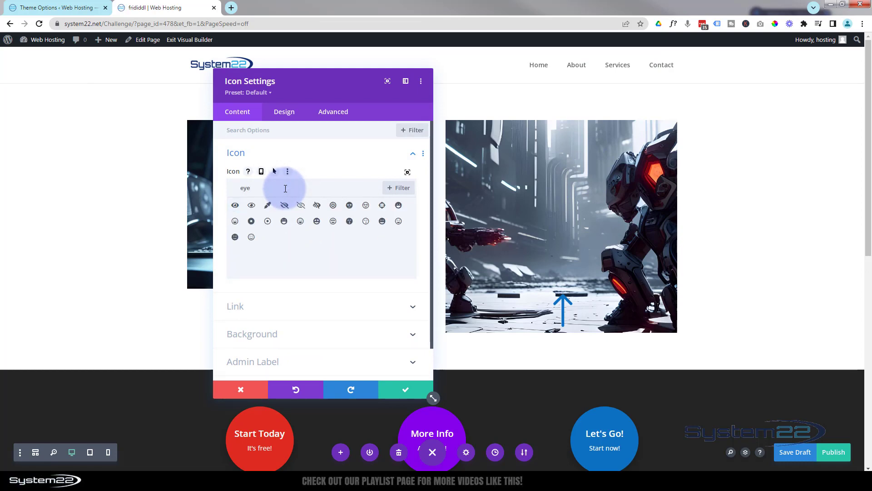
click(251, 207)
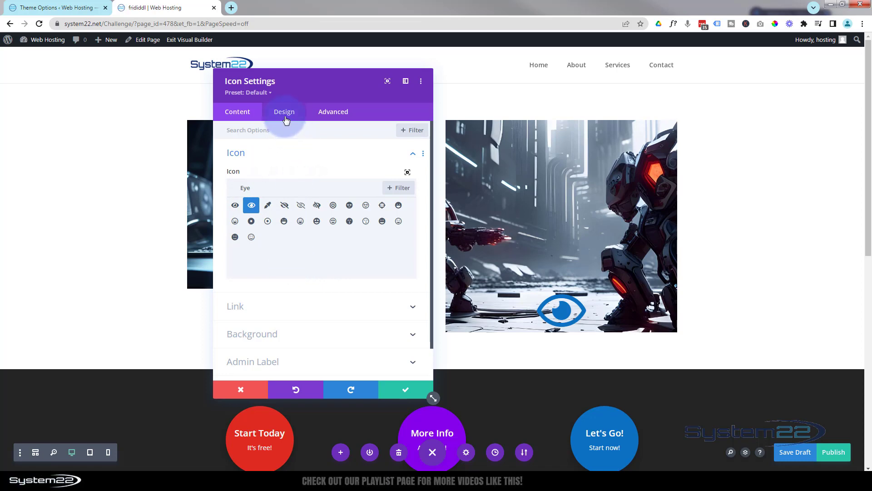
Step: Set the eye icon's color to white (#ffffff) and its size to 25px
click(284, 113)
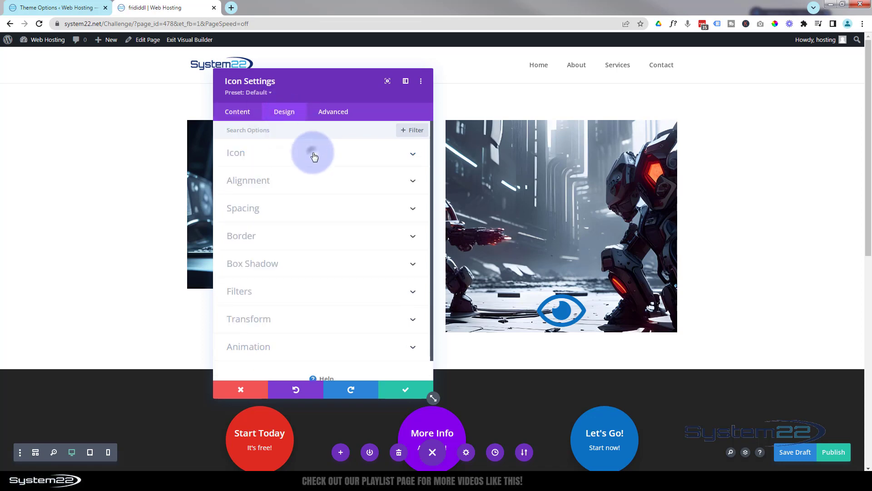
click(312, 153)
click(275, 190)
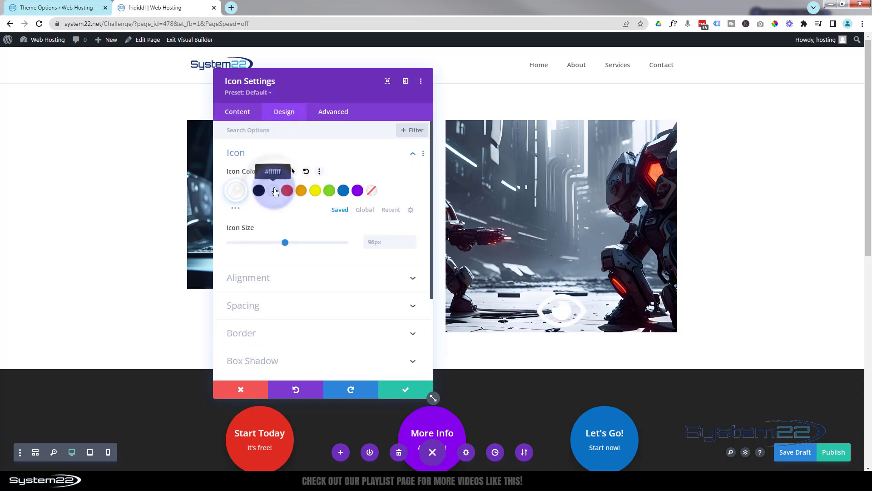
click(284, 243)
drag(285, 246, 244, 243)
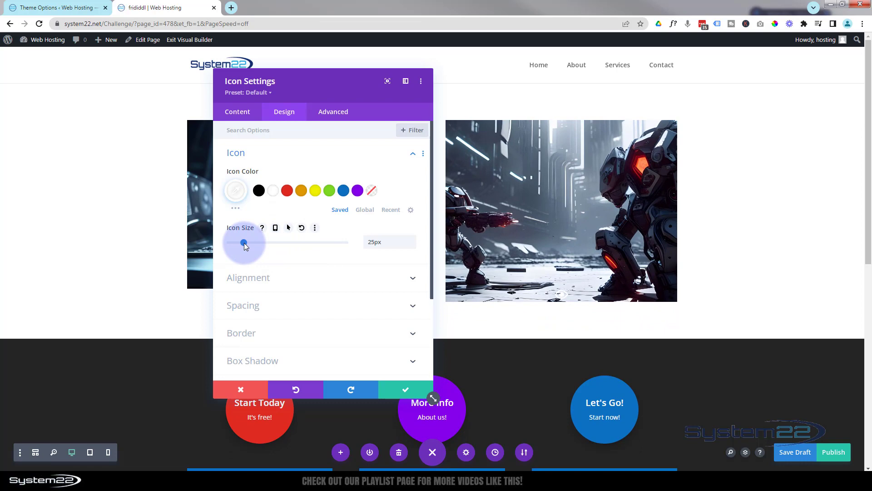
Step: Set the icon module's position to Absolute with its location at the bottom center of the column
click(334, 114)
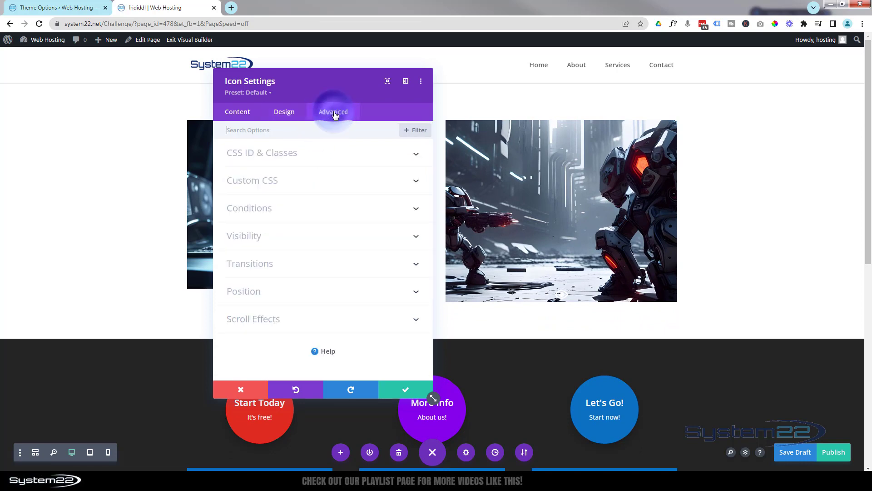
click(322, 291)
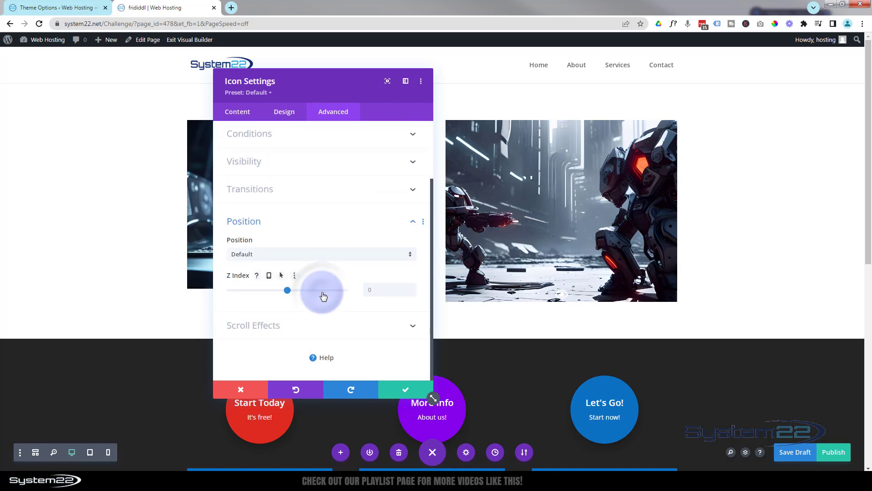
click(330, 255)
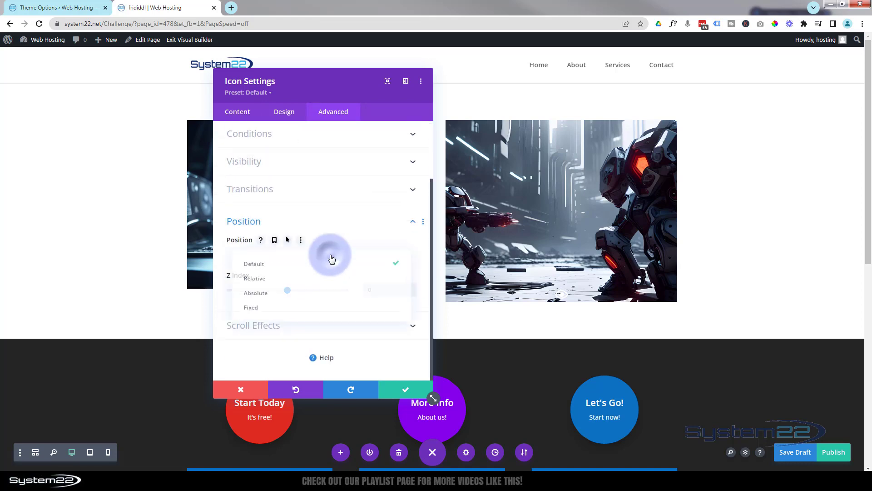
click(314, 293)
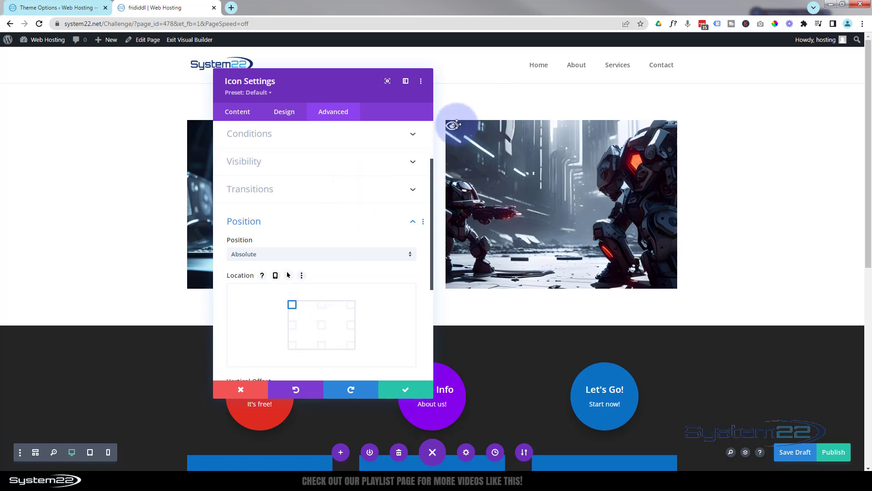
click(321, 346)
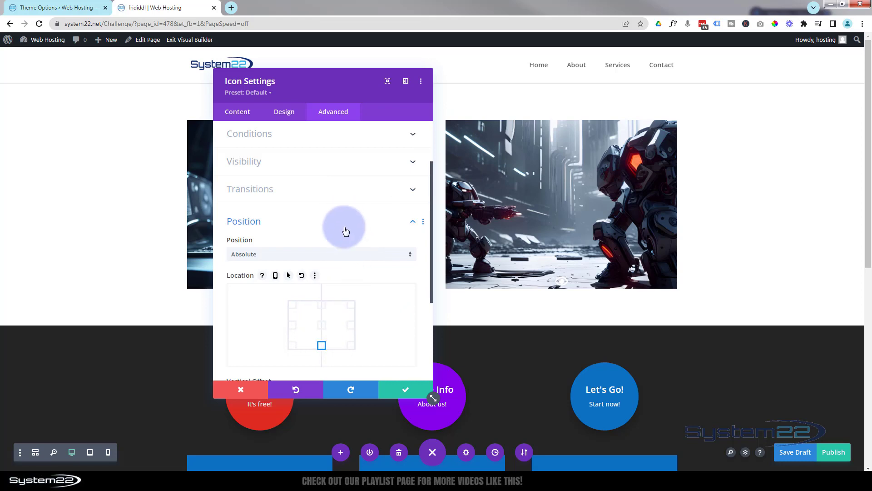
Step: Set the icon's vertical offset to 8px and save the module
scroll(356, 246, down, 2)
scroll(355, 246, down, 1)
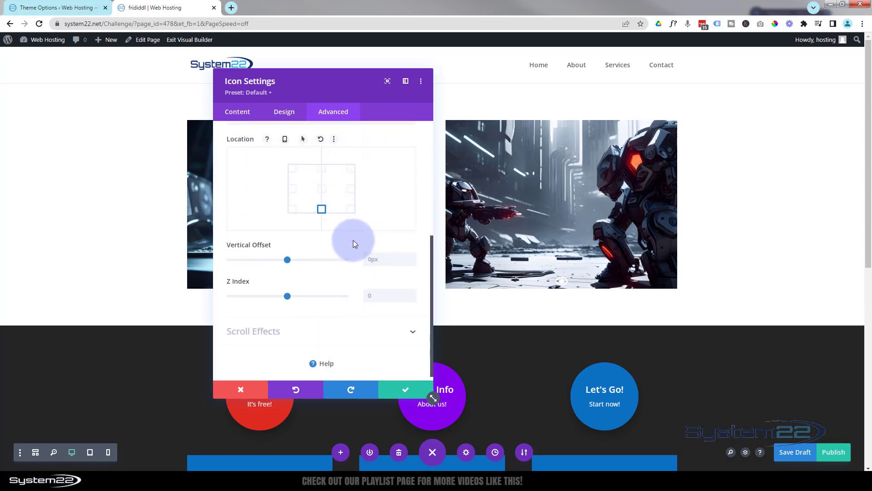
click(413, 257)
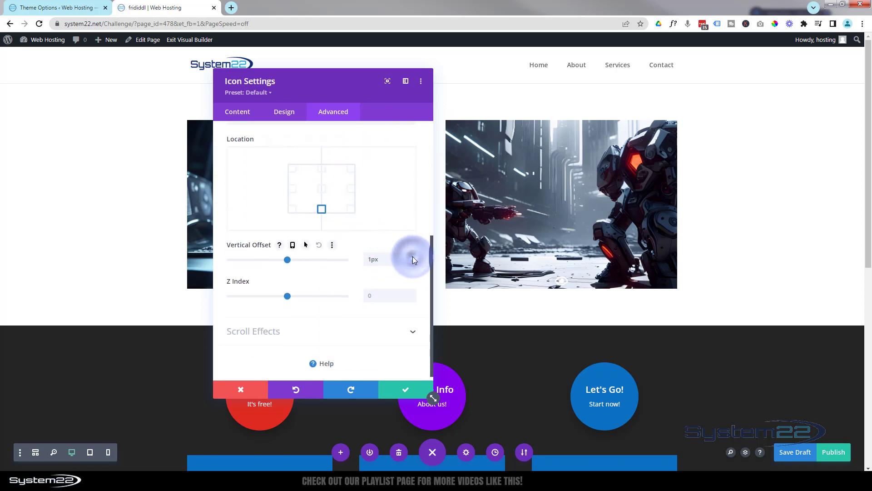
click(413, 257)
click(413, 257)
click(413, 257)
click(413, 256)
click(412, 256)
click(414, 256)
click(414, 256)
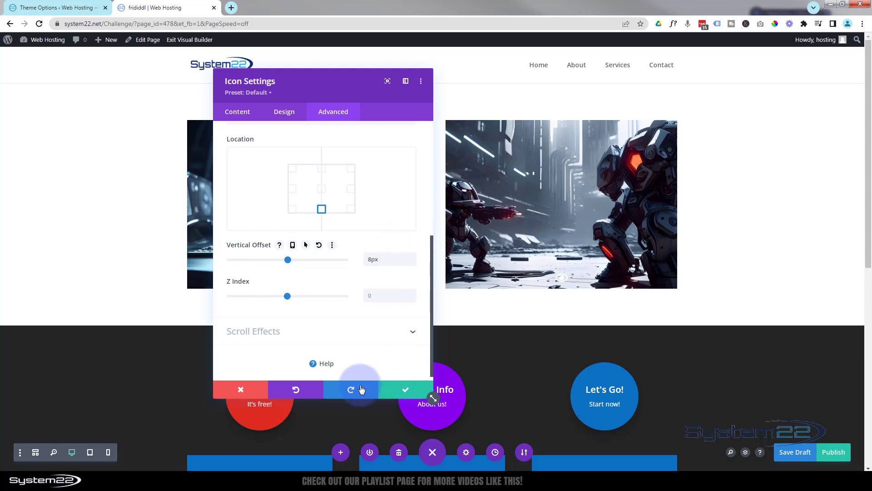
click(400, 393)
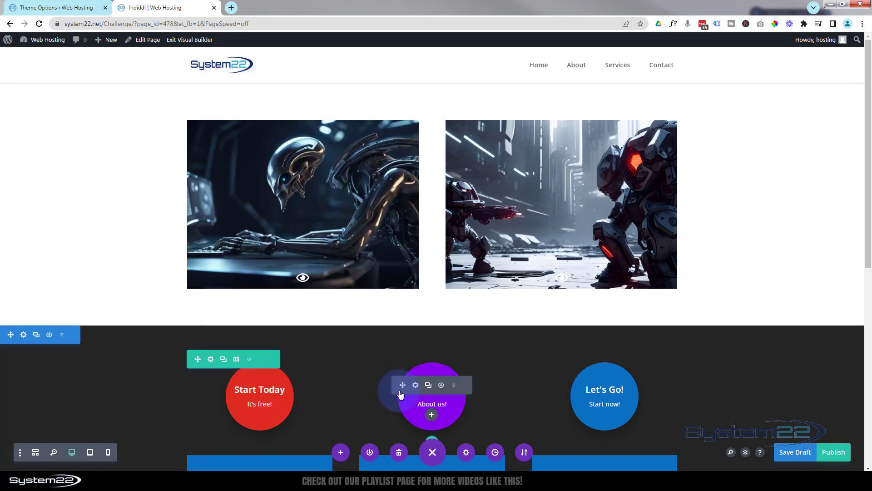
Step: Save the page as a draft, exit the Visual Builder and check the second card's hover effect on the page
click(794, 452)
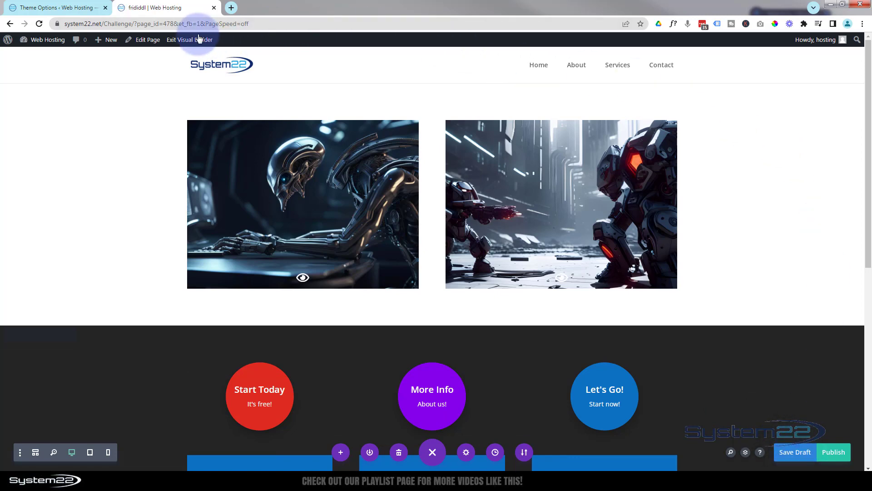
click(195, 40)
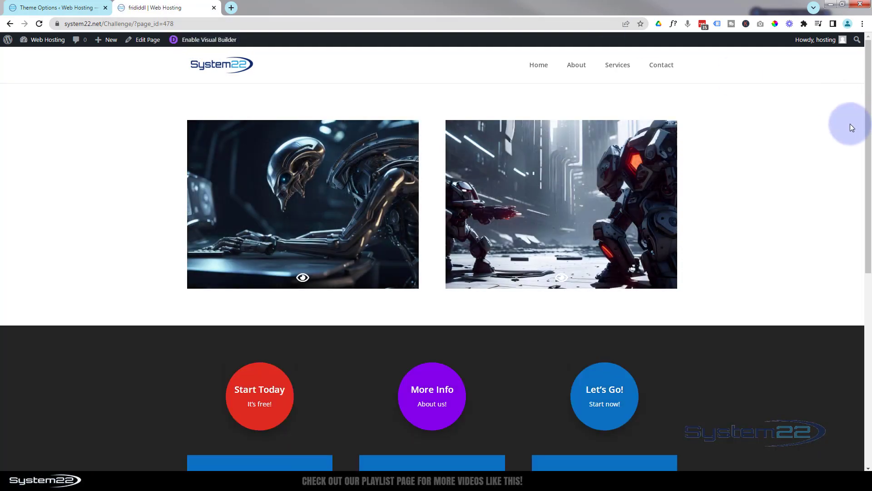
mouse_move(624, 194)
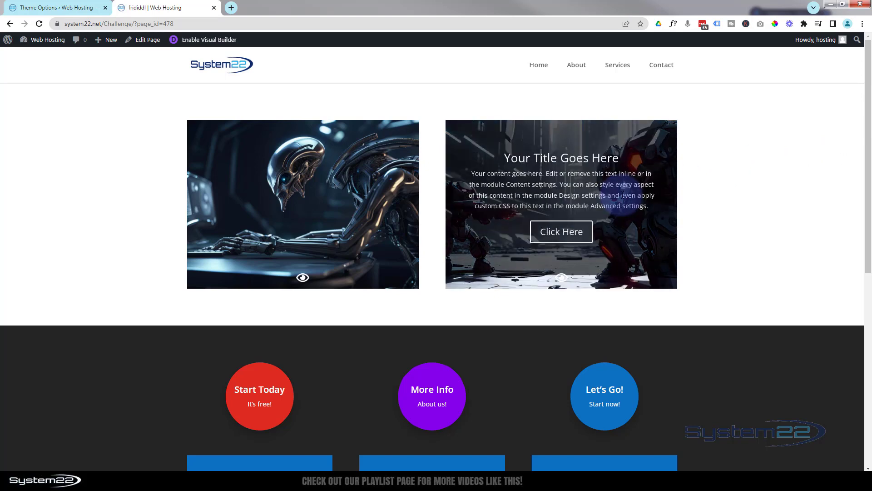